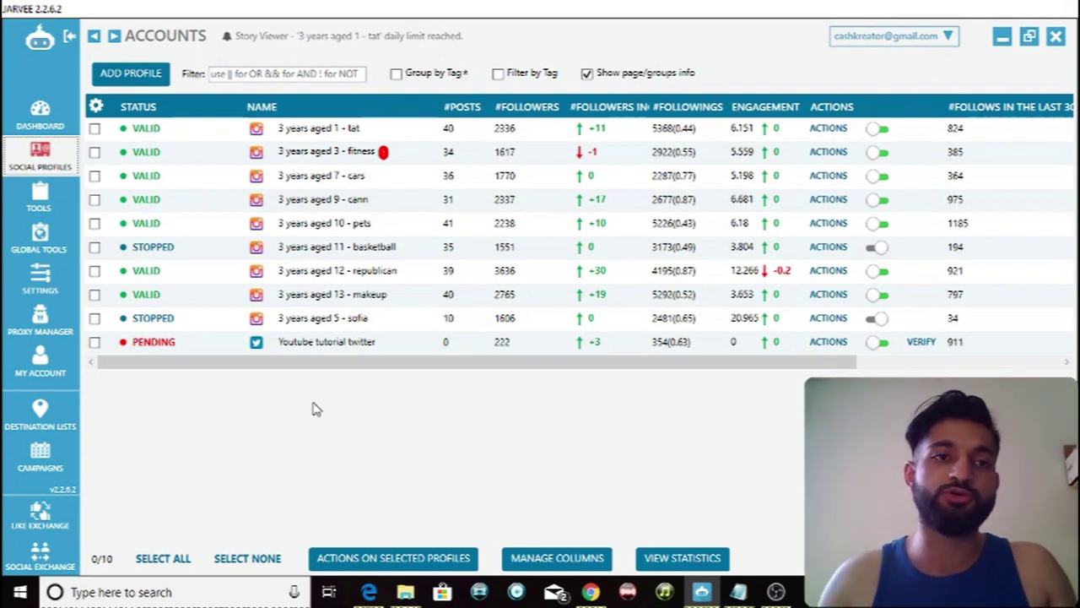
# View the social networks available for adding a new profile, closing the selection without adding one
pyautogui.click(143, 76)
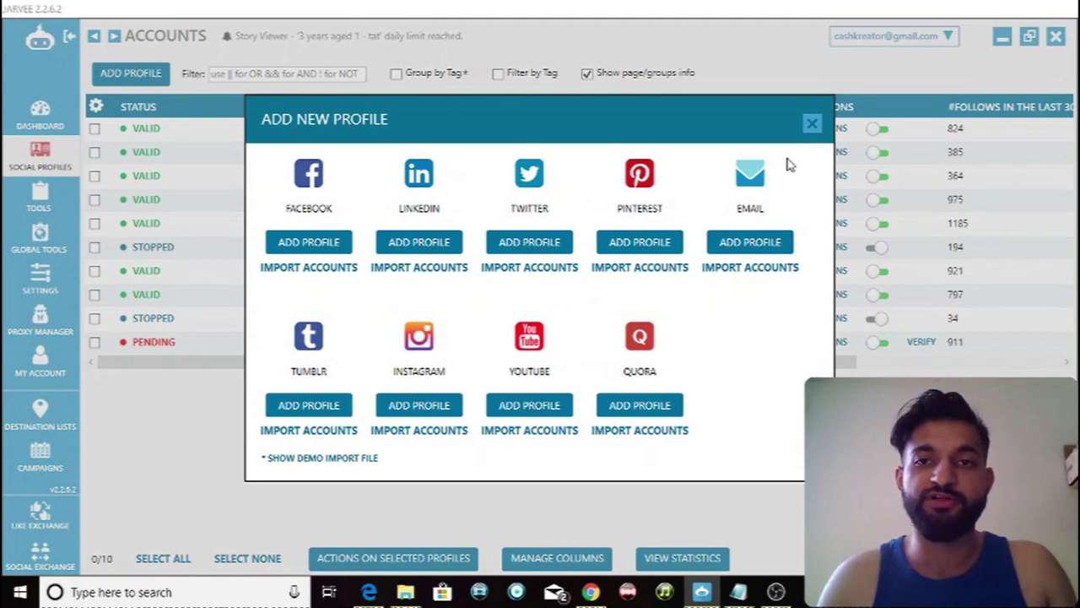
pyautogui.click(810, 124)
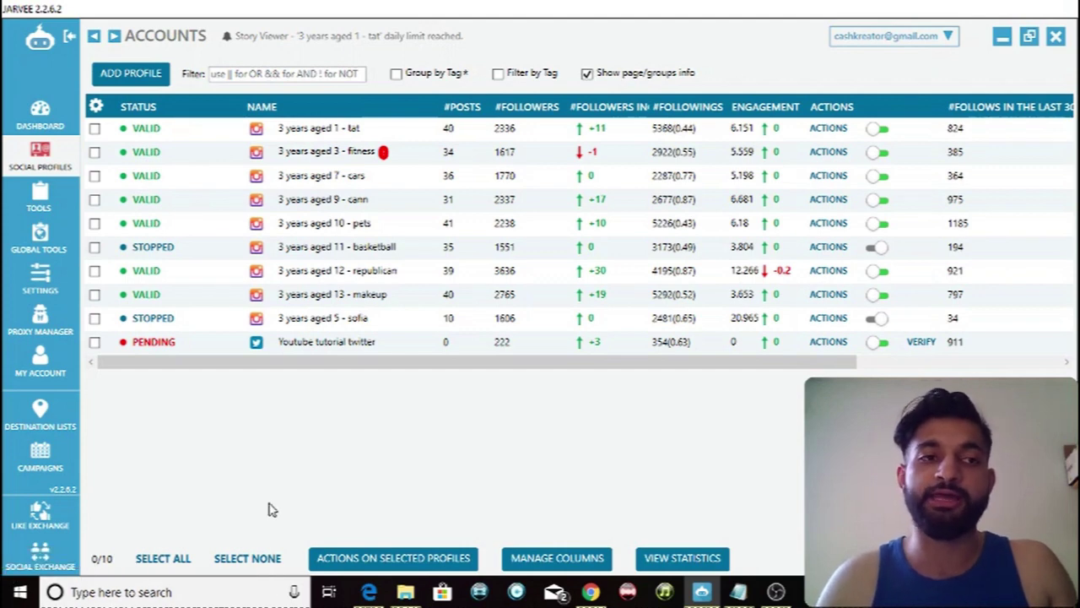
# Open the Follow tool settings of the "Youtube tutorial twitter" account
pyautogui.click(38, 205)
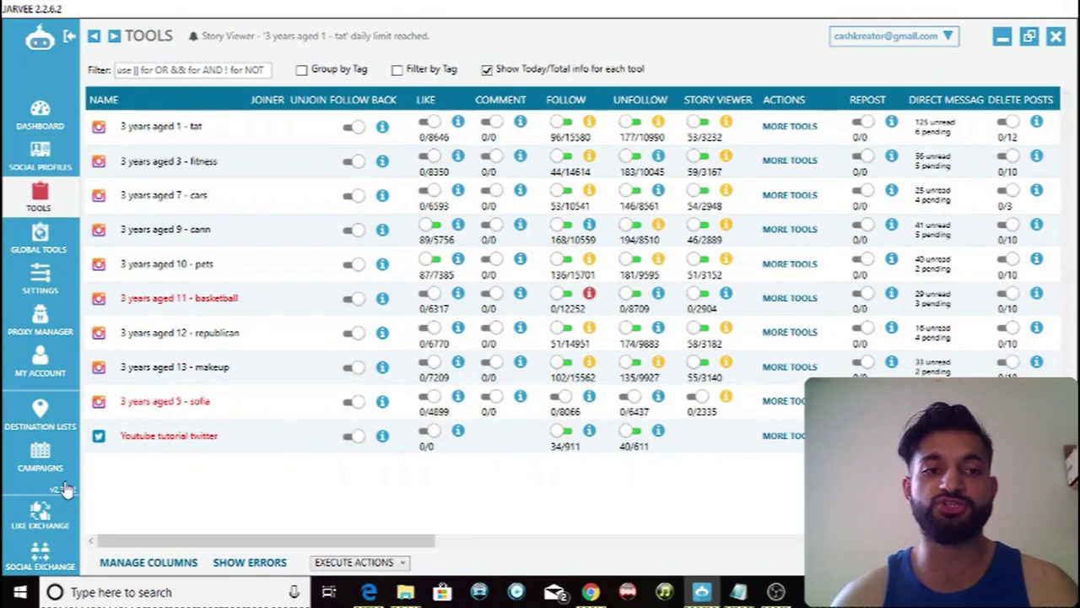
pyautogui.doubleClick(178, 438)
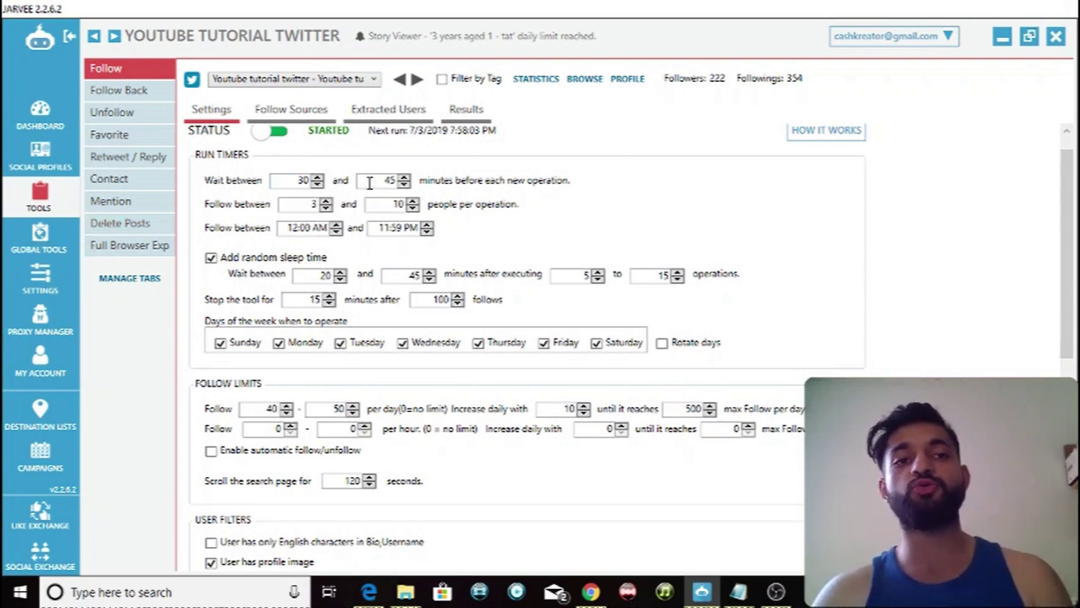
pyautogui.scroll(1, 621, 202)
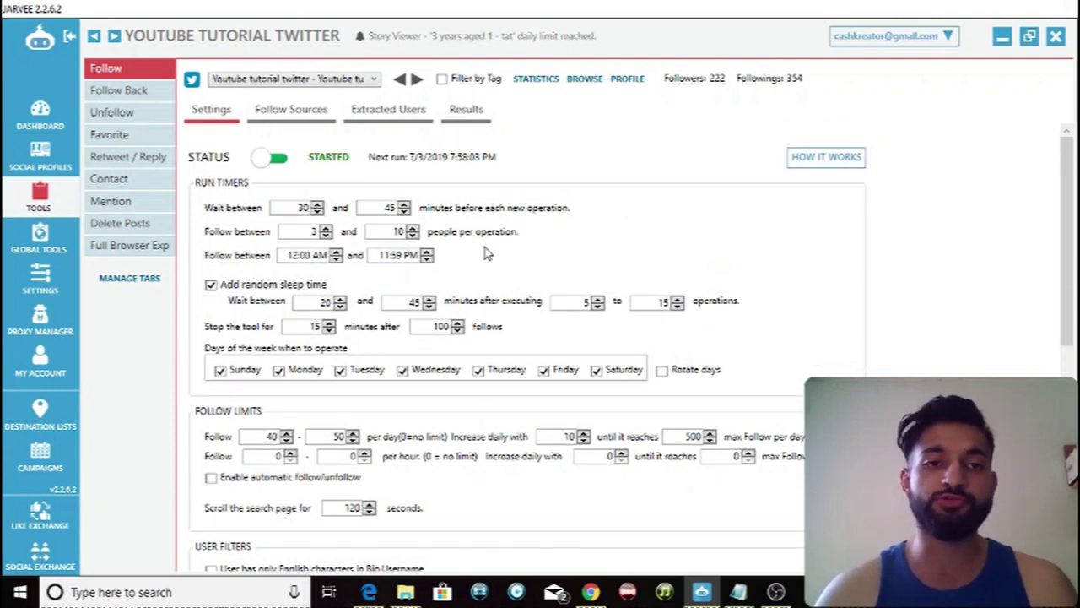
# Review the Follow tool's run timers, people per operation, operating days and daily follow limits
pyautogui.click(293, 231)
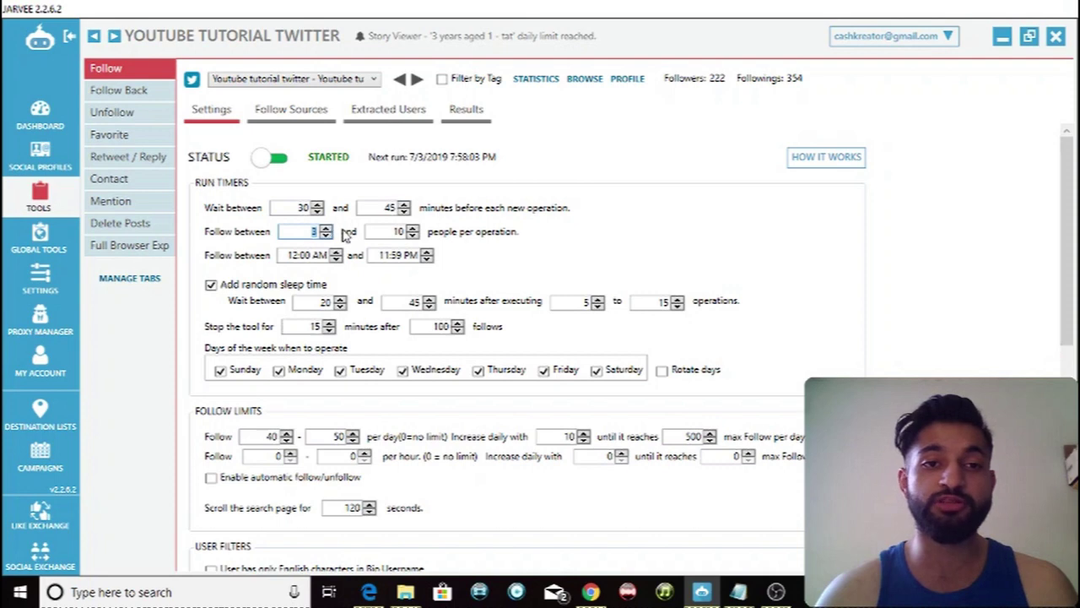
pyautogui.click(384, 231)
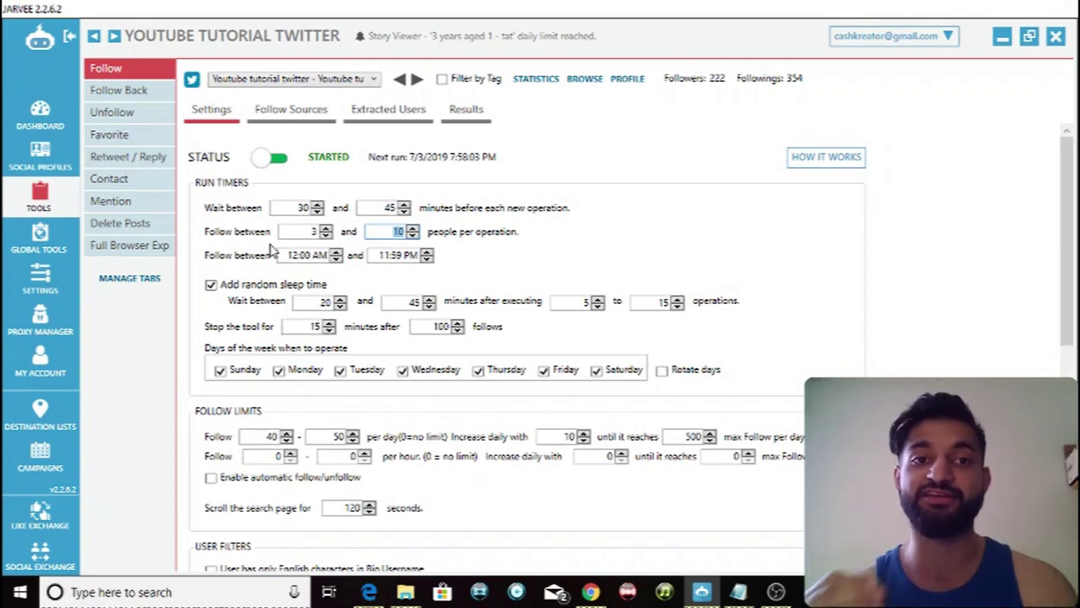
pyautogui.click(521, 240)
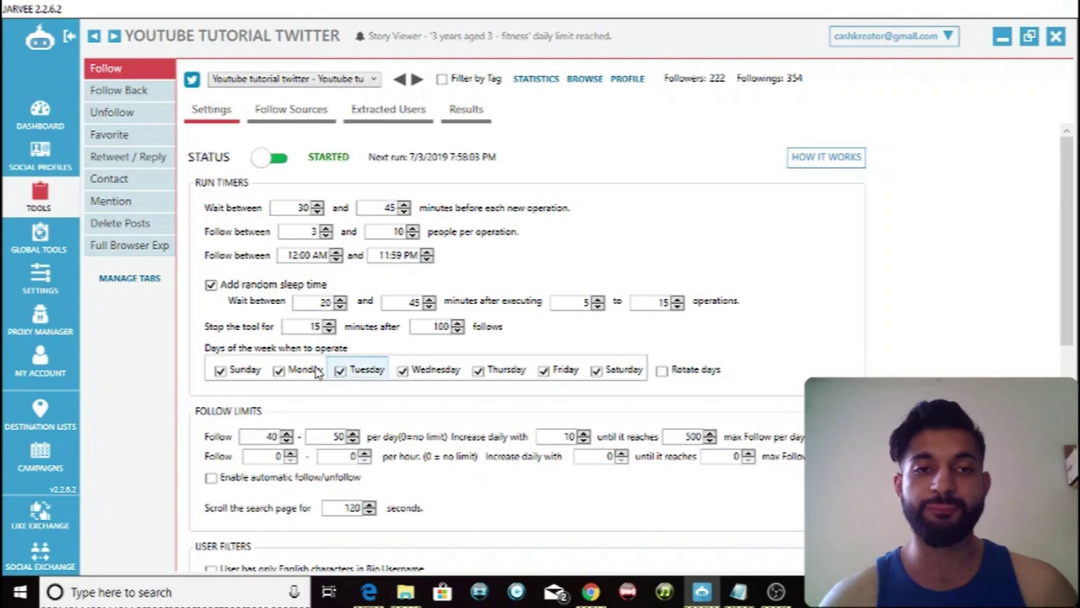
pyautogui.scroll(-2, 1065, 255)
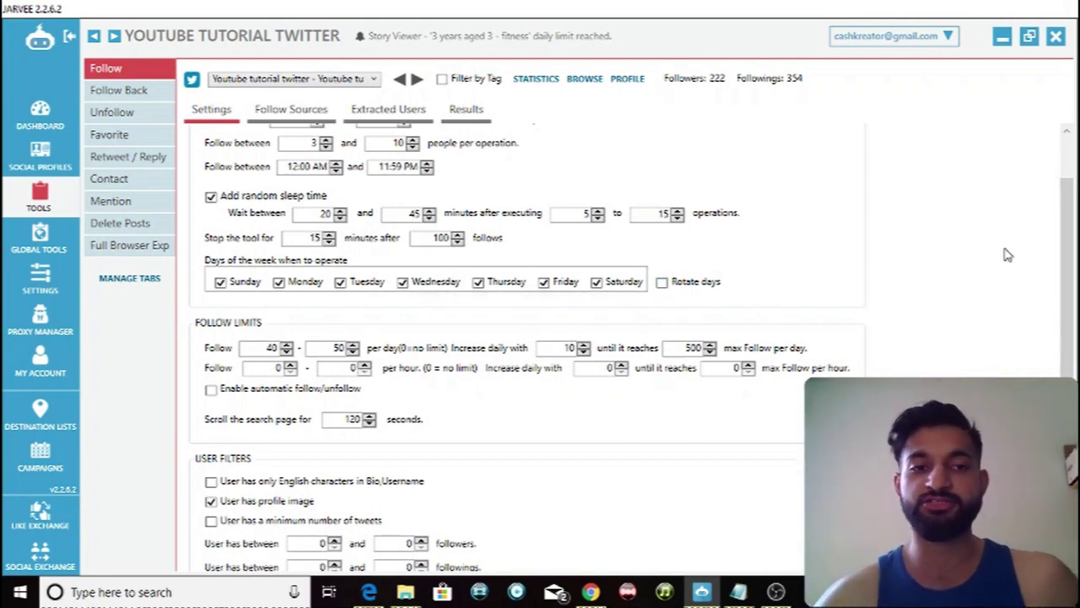
pyautogui.scroll(-2, 1067, 321)
pyautogui.scroll(-1, 1068, 321)
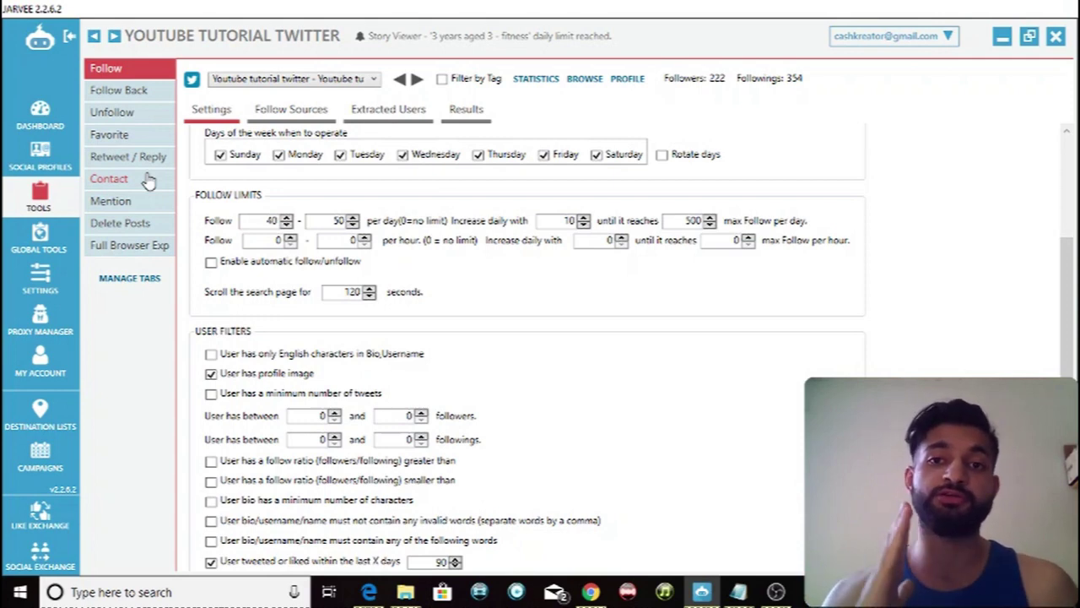
pyautogui.doubleClick(695, 220)
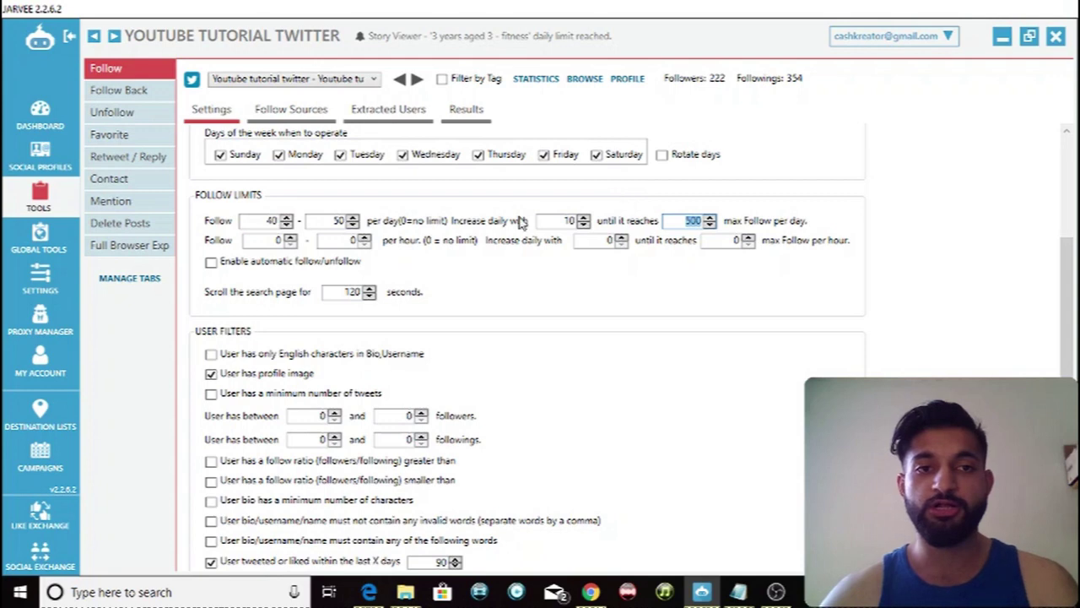
pyautogui.scroll(-1, 471, 281)
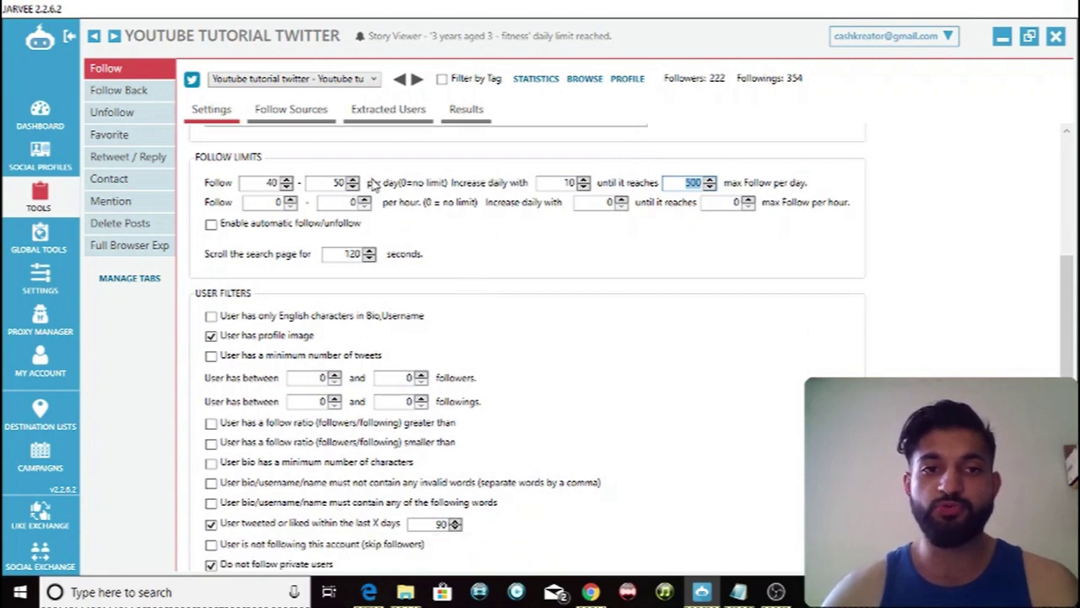
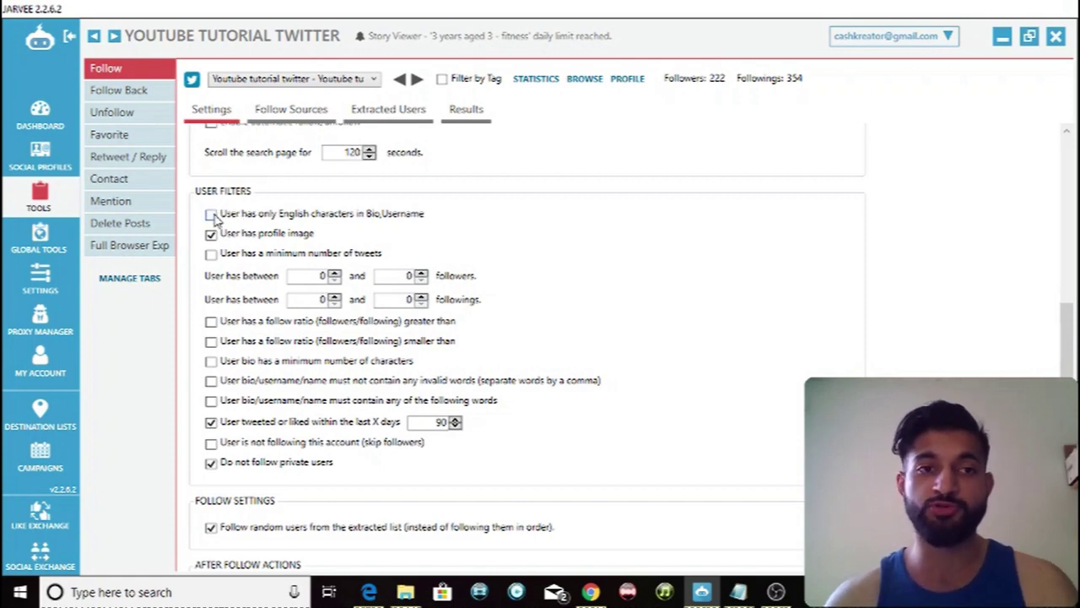
# Examine the Follow tool's user filters, including the English-characters-only option, and its follow and after-follow options
pyautogui.click(211, 214)
pyautogui.click(211, 214)
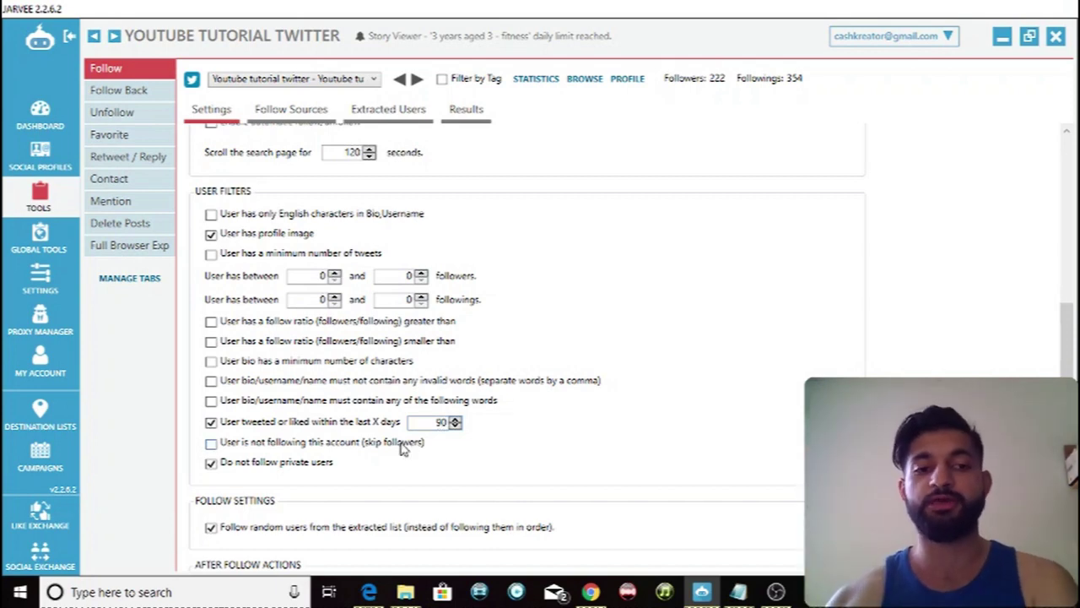
pyautogui.scroll(-1, 273, 478)
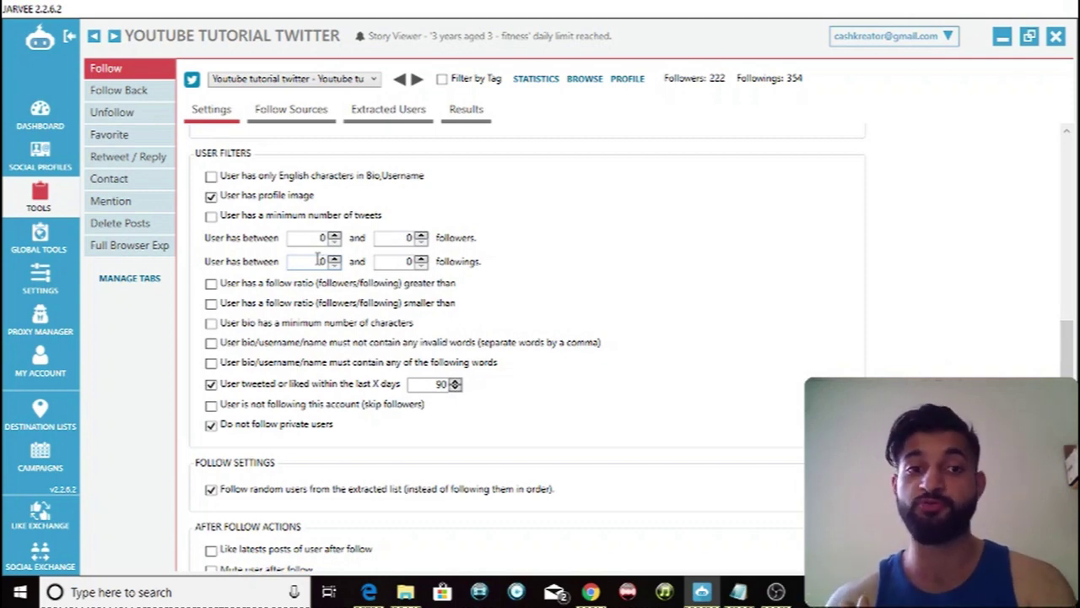
pyautogui.scroll(-2, 514, 241)
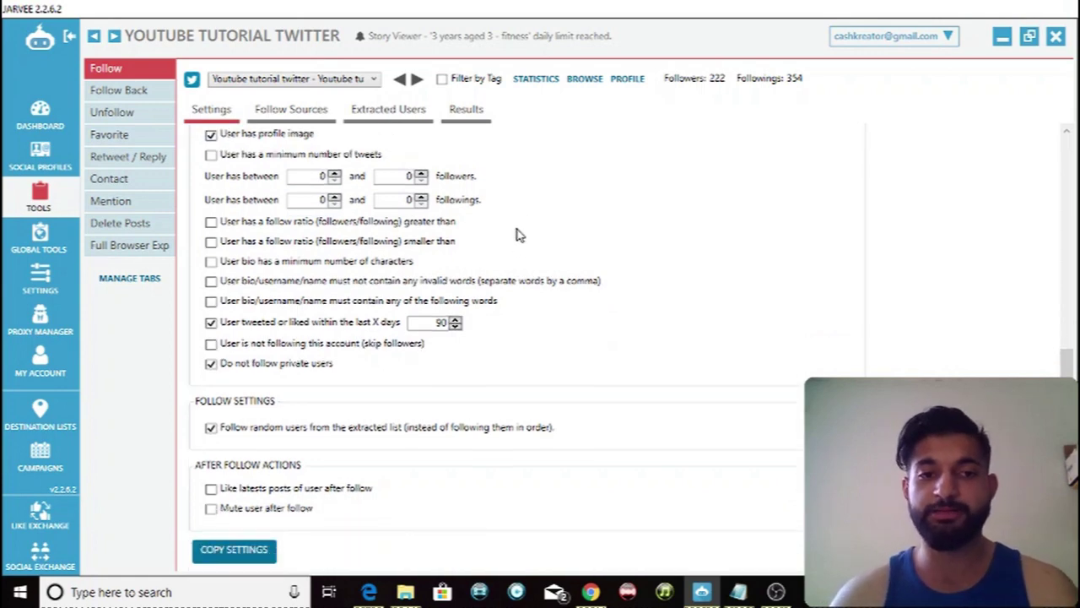
pyautogui.scroll(1, 608, 253)
pyautogui.scroll(5, 612, 256)
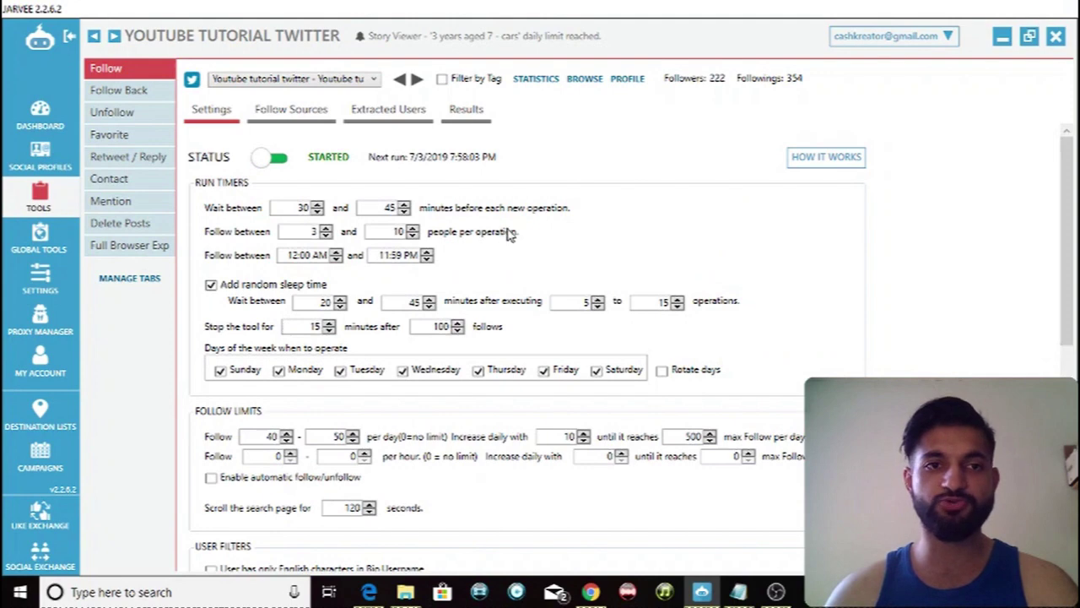
# Review the available follow sources, including keyword search, followers of target accounts, provided lists and active users
pyautogui.click(294, 118)
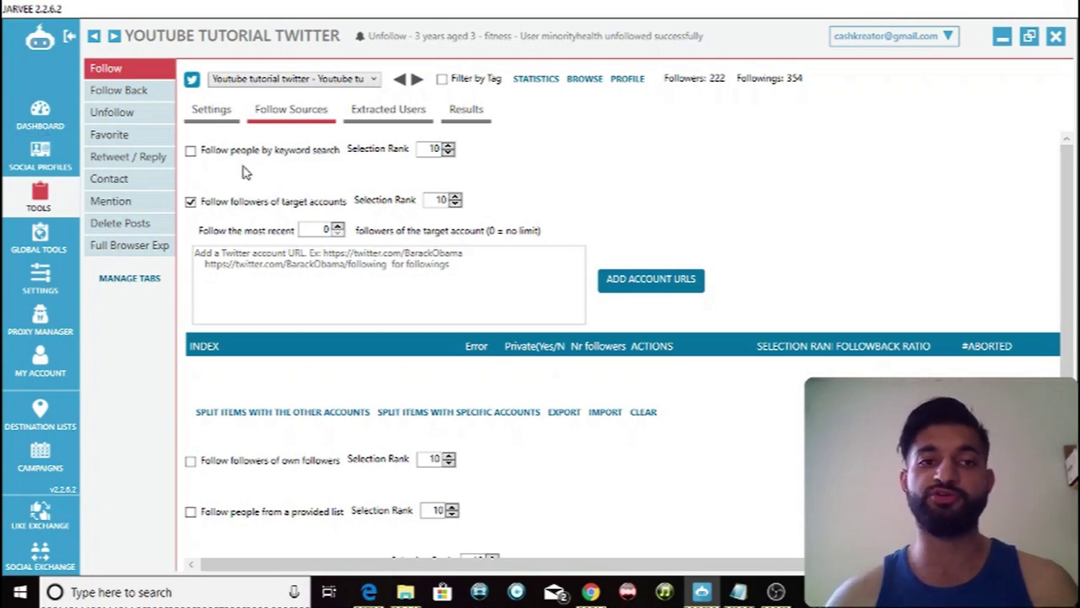
pyautogui.click(346, 268)
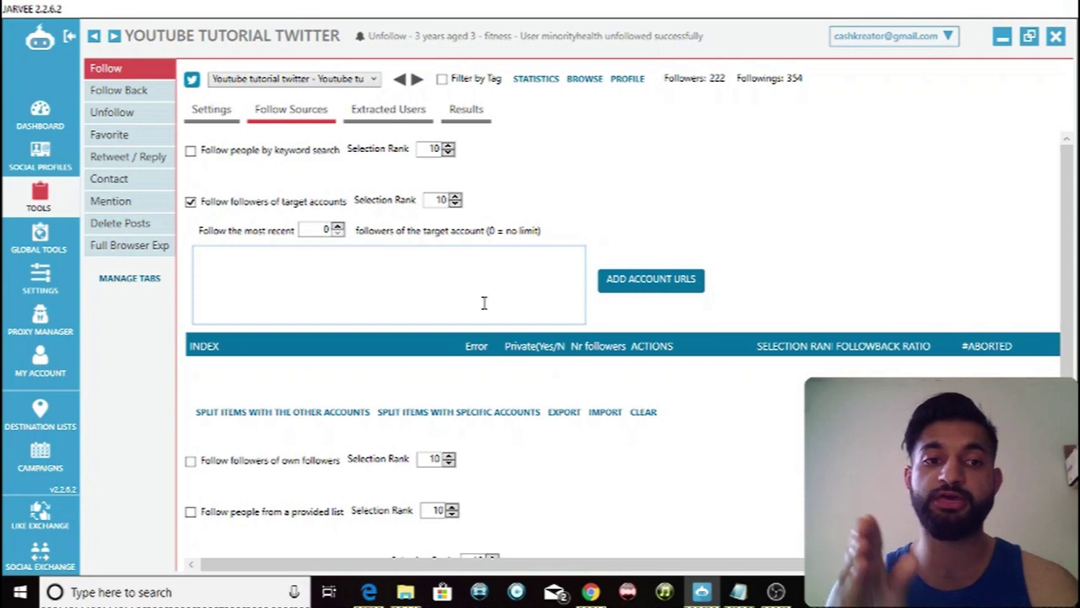
pyautogui.click(202, 157)
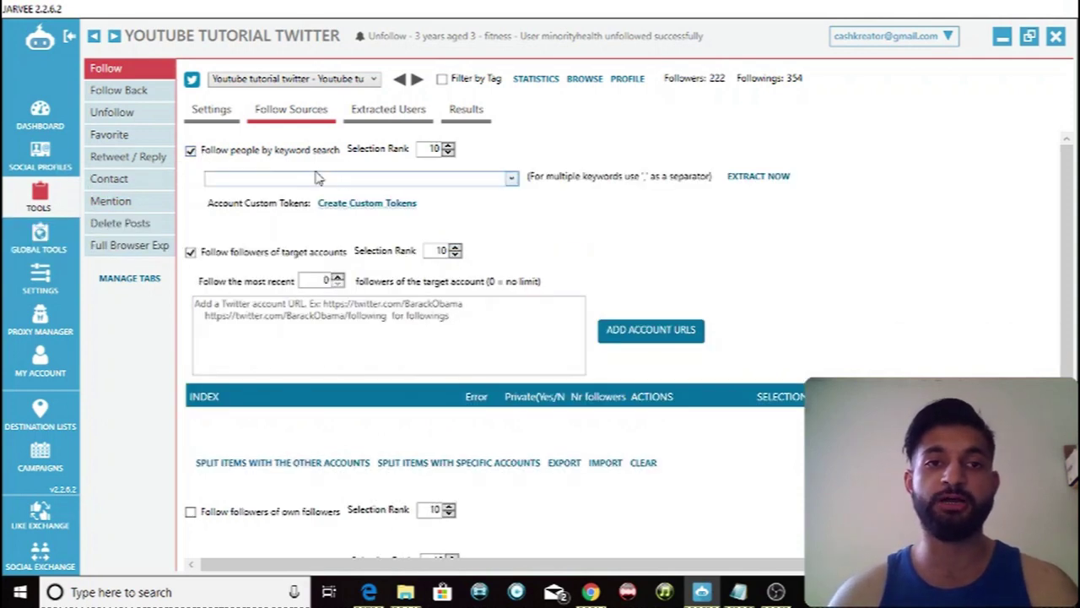
pyautogui.click(193, 151)
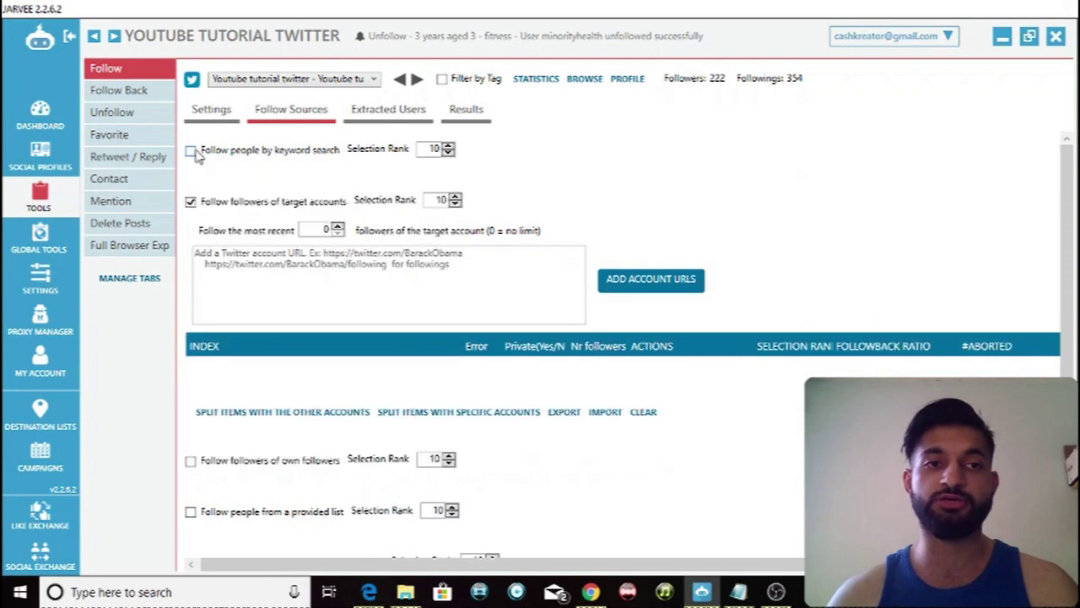
pyautogui.moveTo(1071, 212); pyautogui.dragTo(1070, 316)
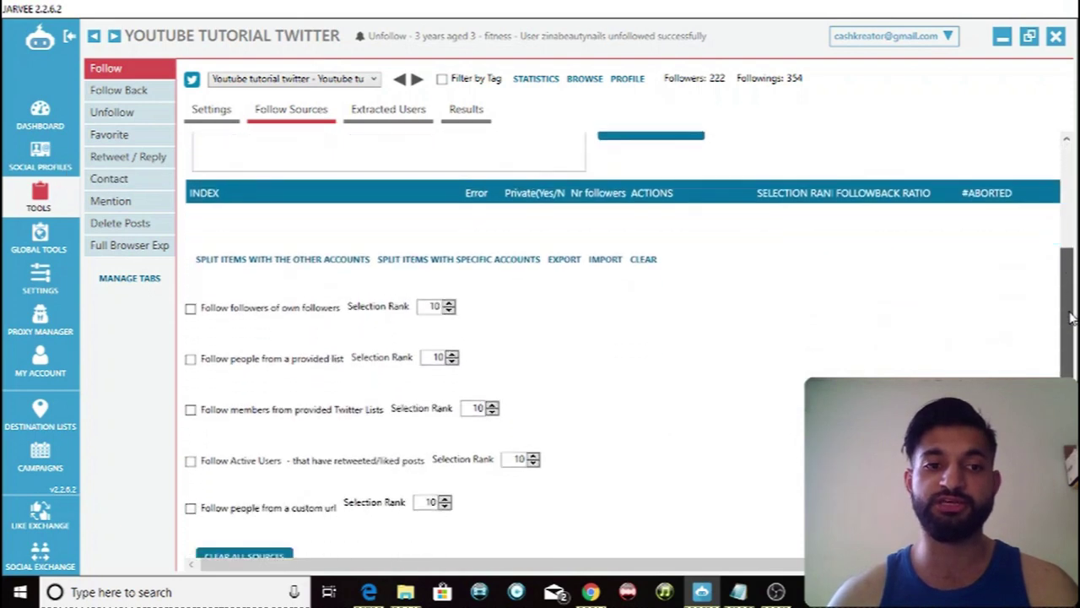
pyautogui.scroll(-1, 397, 355)
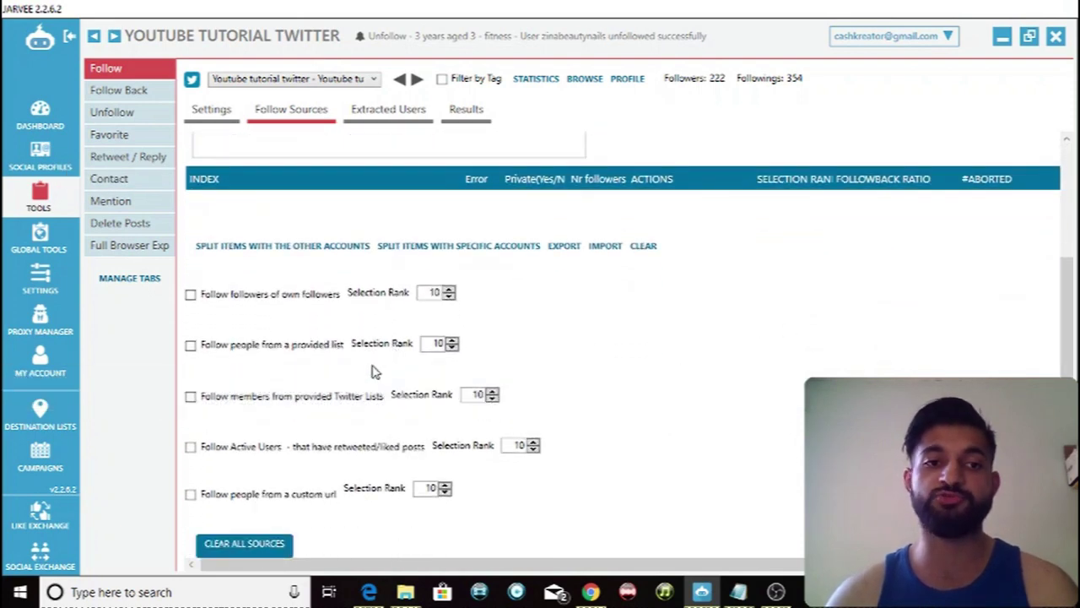
pyautogui.scroll(3, 675, 295)
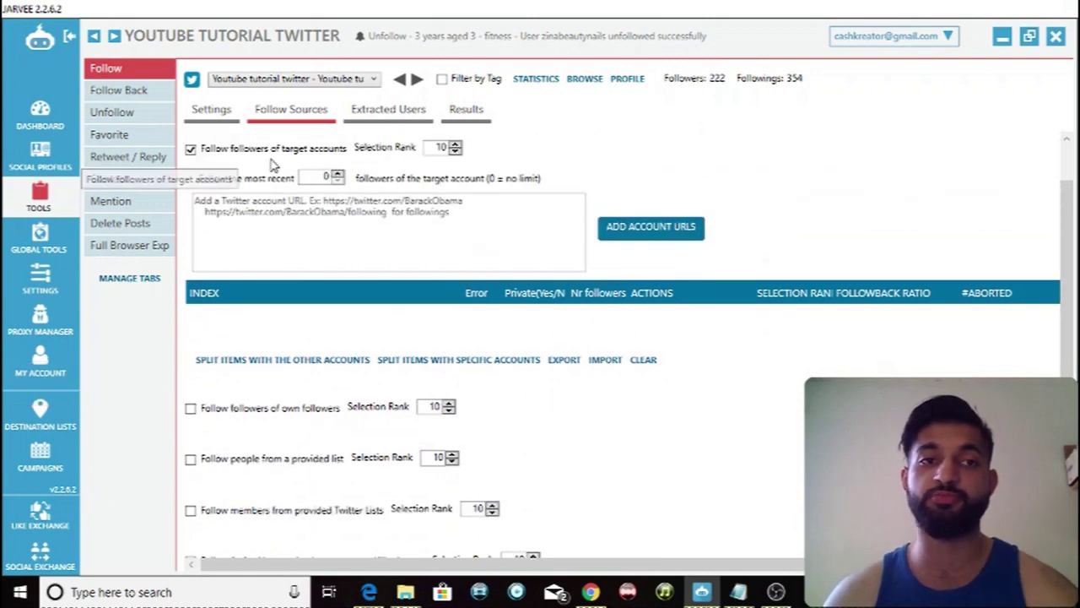
pyautogui.scroll(1, 251, 188)
pyautogui.scroll(1, 251, 187)
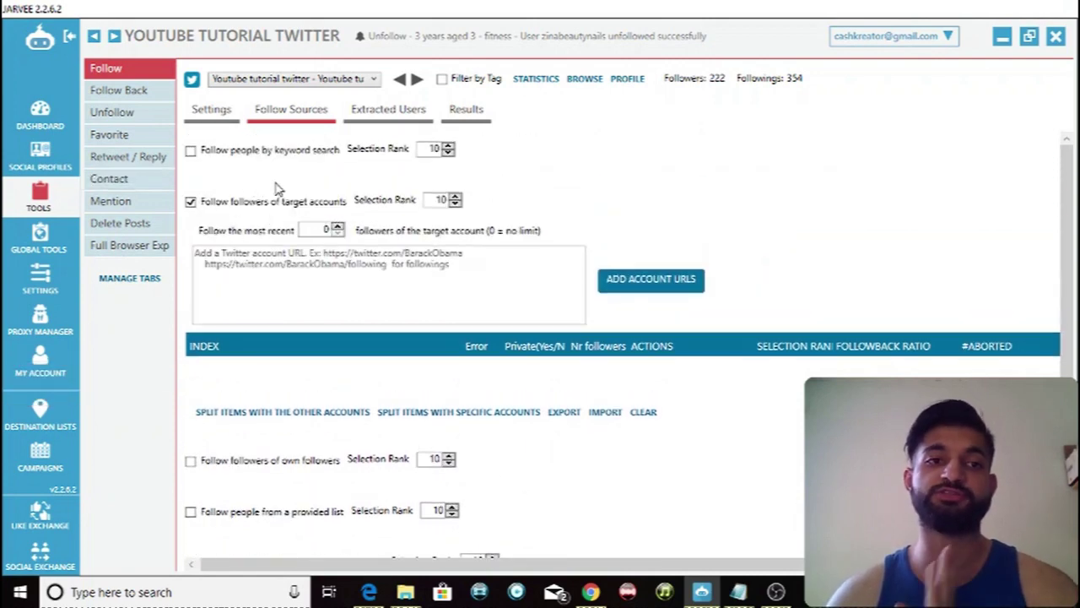
# Check the Follow tool's results and the wait interval of the Follow Back tool
pyautogui.click(463, 116)
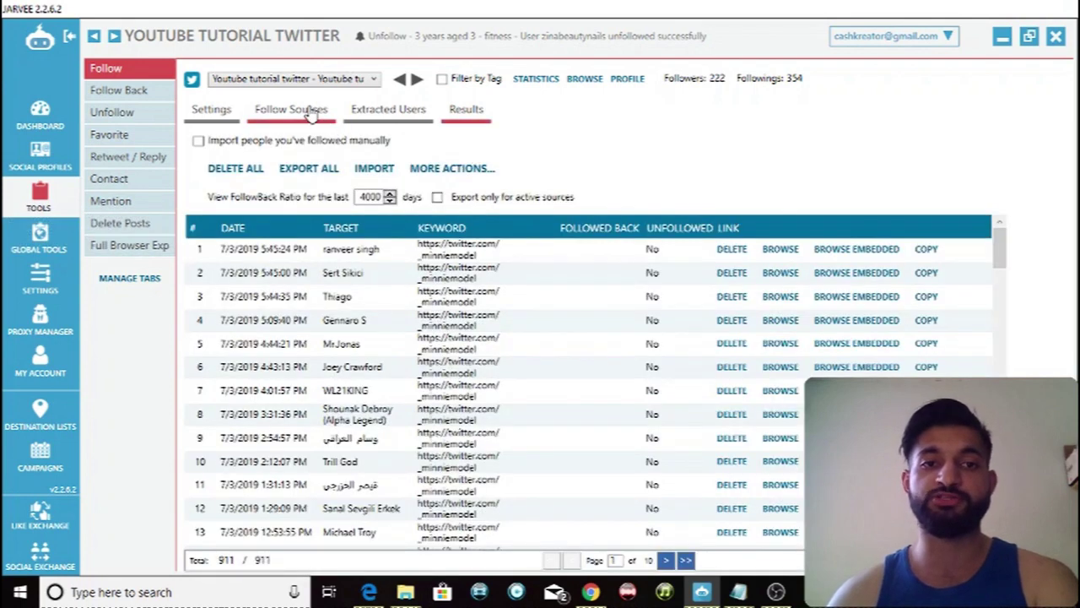
pyautogui.click(310, 114)
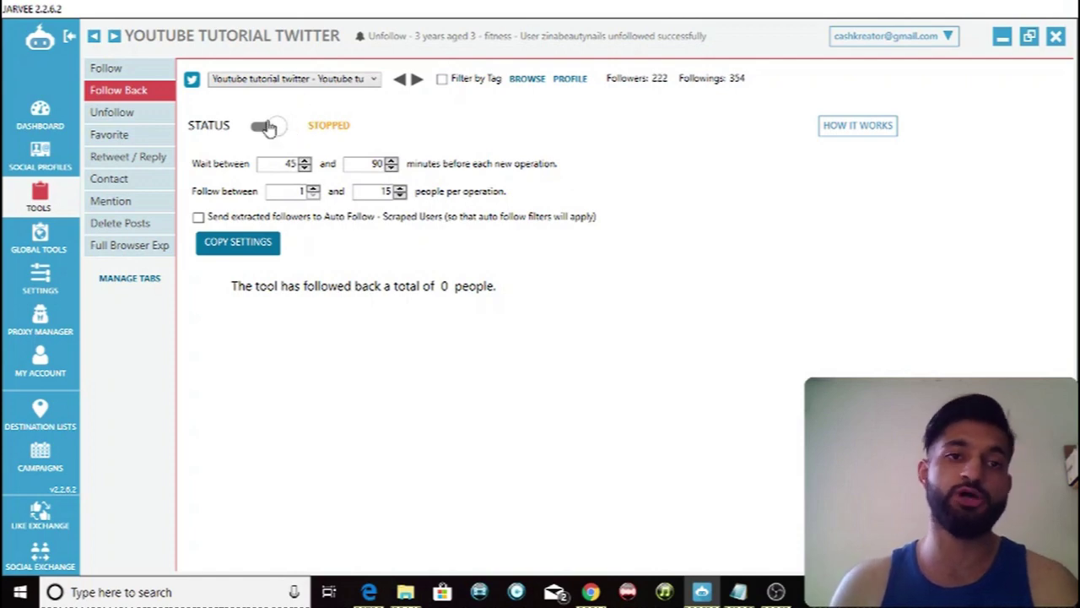
pyautogui.doubleClick(288, 164)
pyautogui.doubleClick(374, 163)
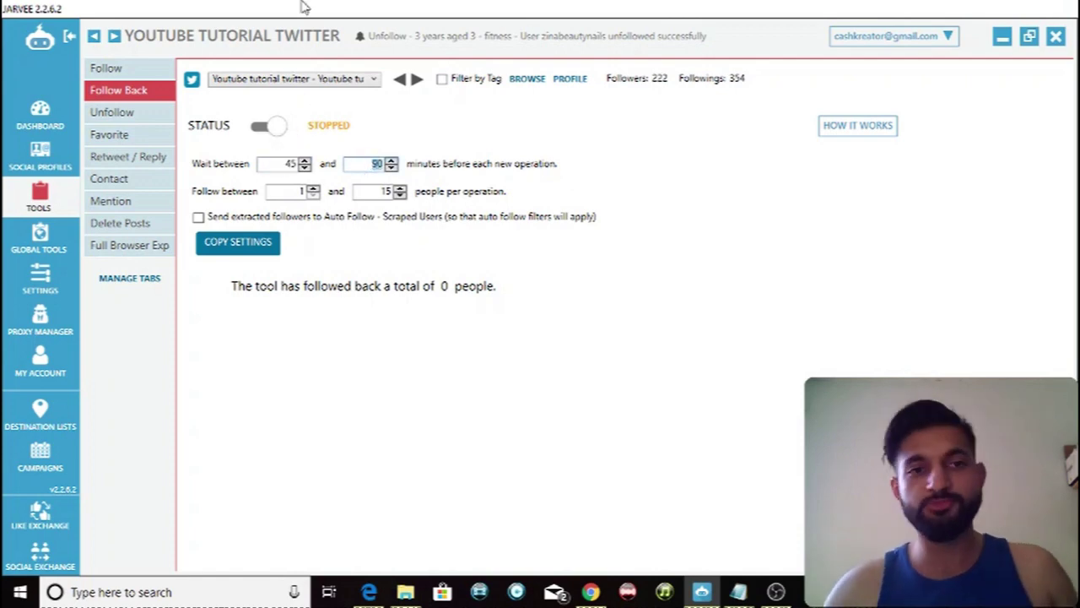
# Open the Unfollow tool's settings and check the minimum days before followed accounts are unfollowed
pyautogui.click(119, 113)
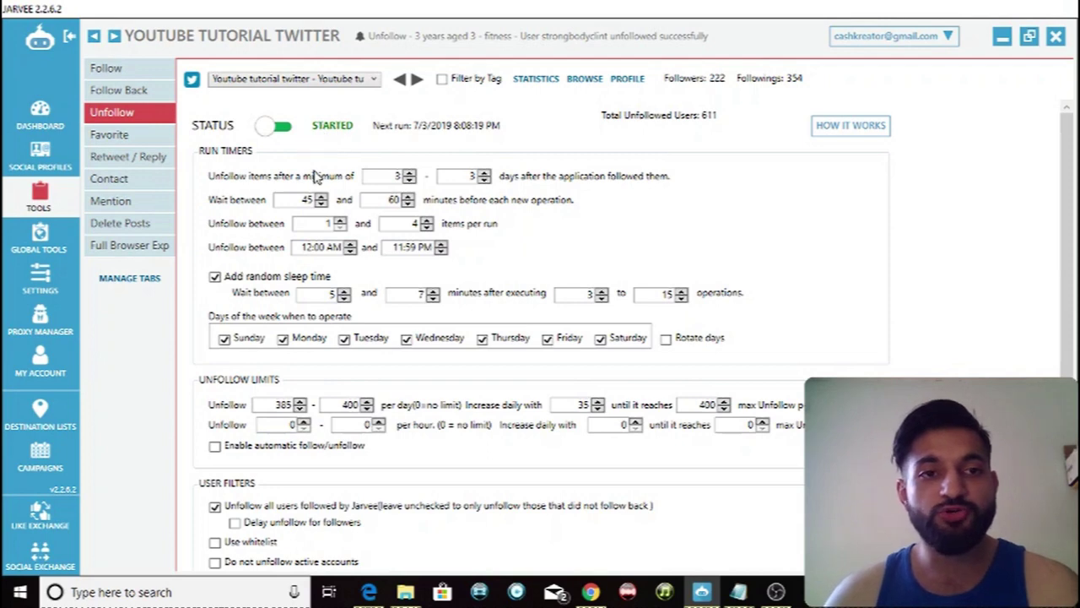
pyautogui.doubleClick(374, 177)
pyautogui.doubleClick(467, 176)
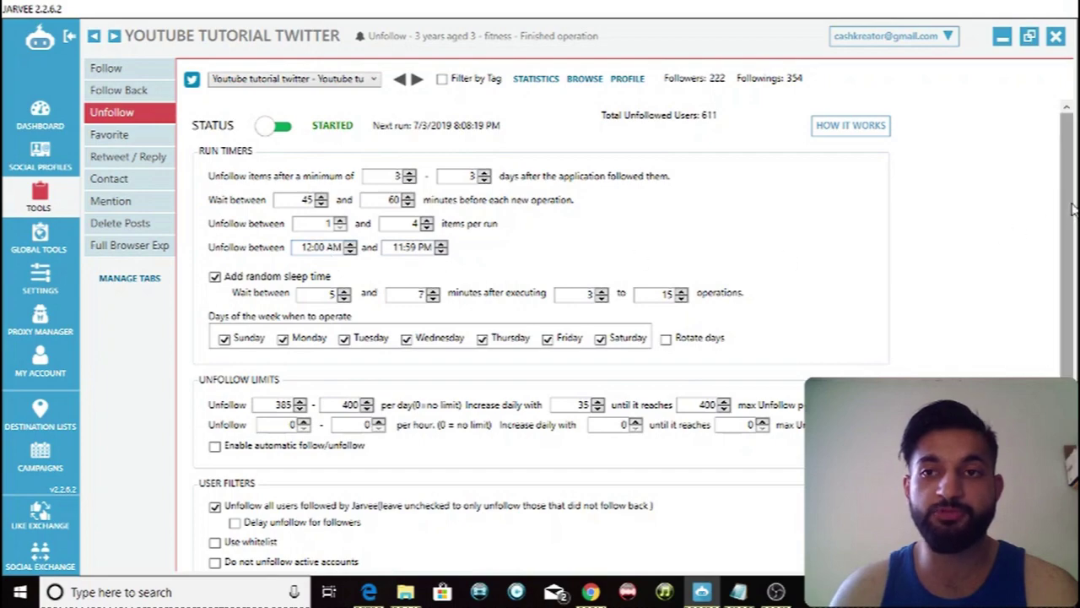
# Set the lower daily unfollow limit to 40, try to set the upper one to 50, and check the maximum unfollows per day
pyautogui.moveTo(1074, 239); pyautogui.dragTo(1074, 276)
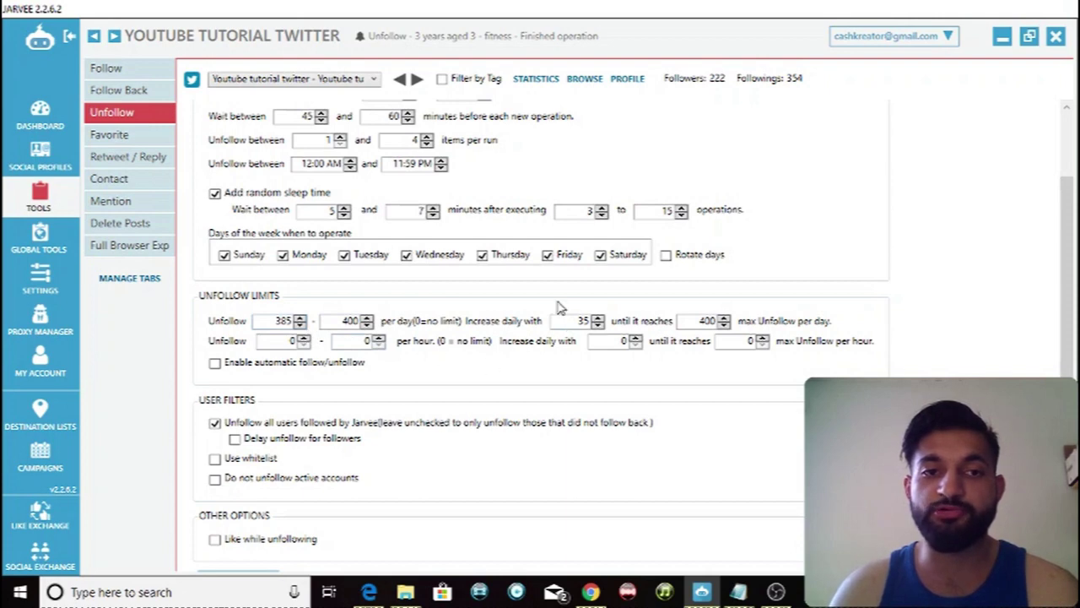
pyautogui.doubleClick(273, 321)
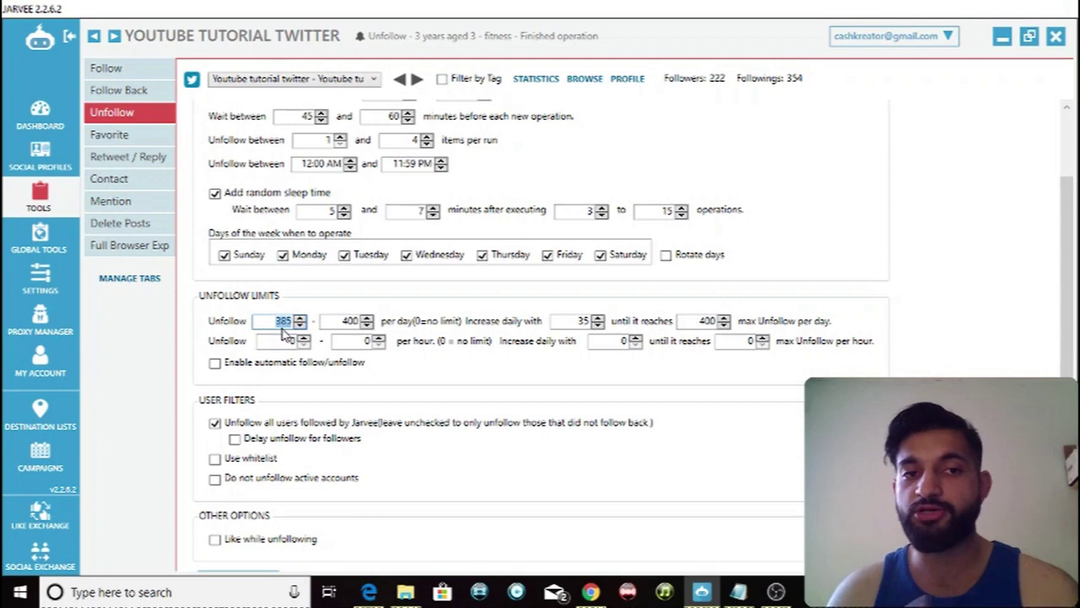
pyautogui.write('40')
pyautogui.press('Tab')
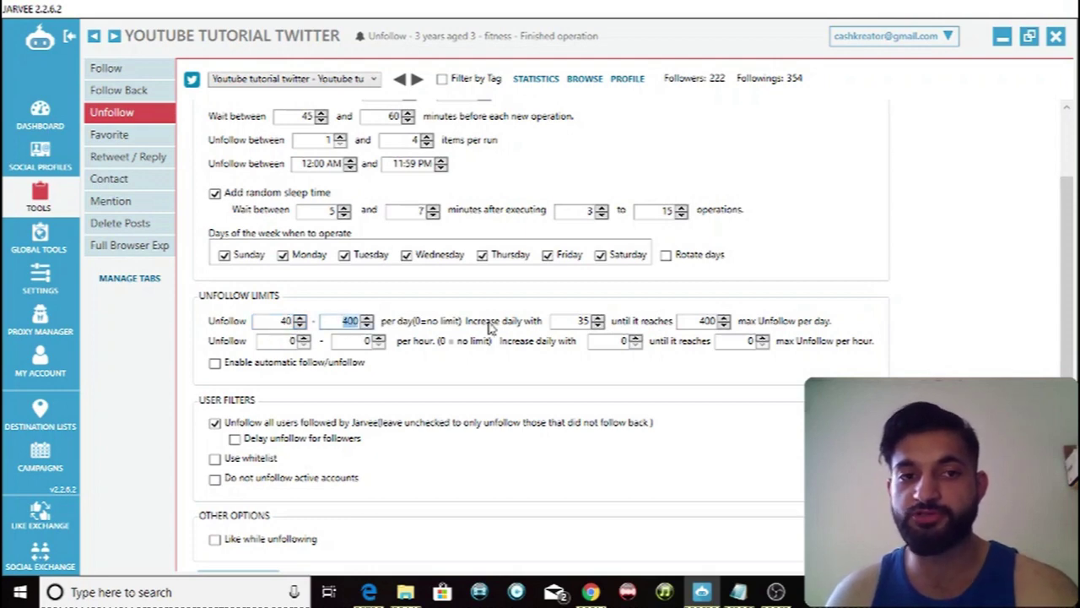
pyautogui.write('50')
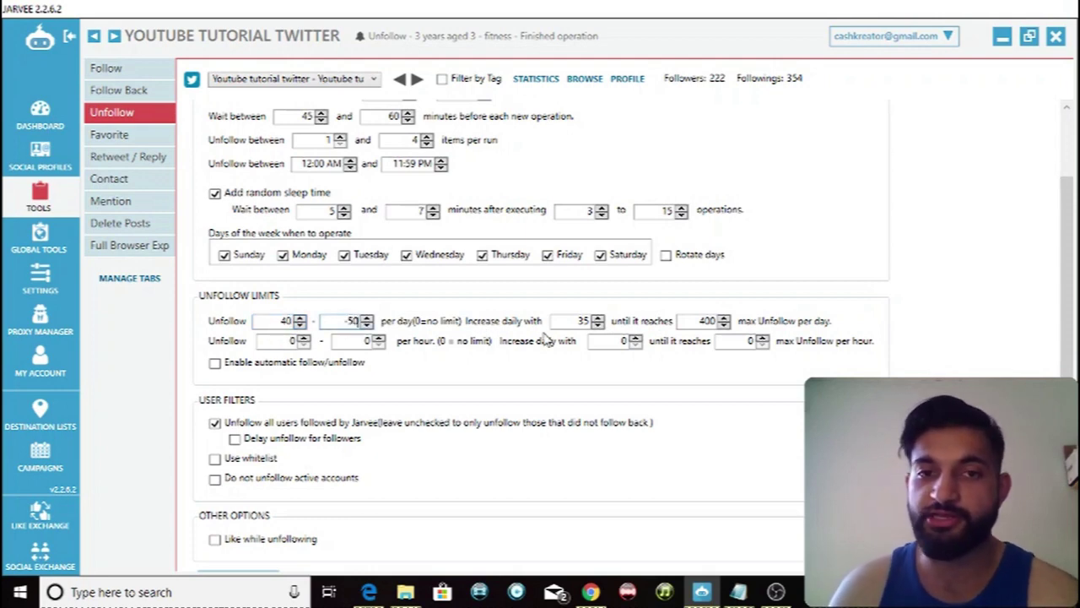
pyautogui.doubleClick(694, 321)
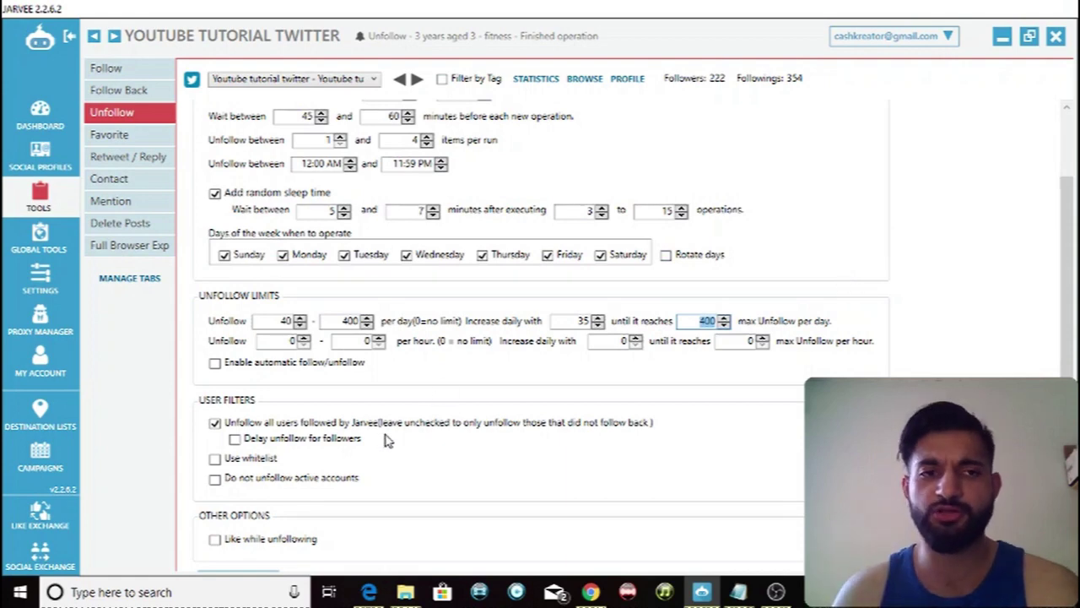
# Set the daily unfollow limits to between 30 and 40 per day
pyautogui.doubleClick(348, 328)
pyautogui.write('40')
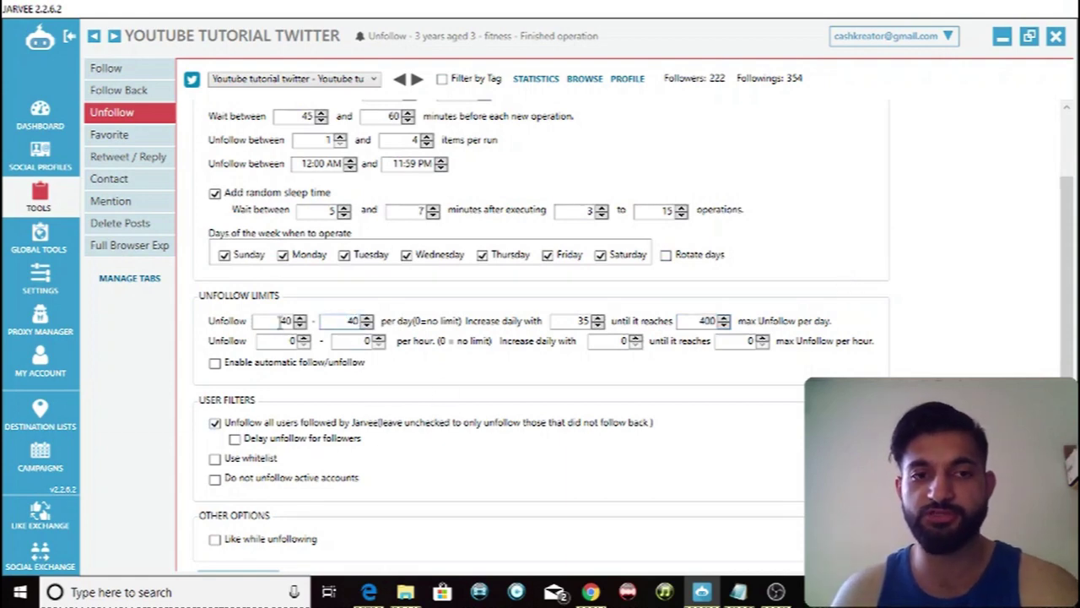
pyautogui.doubleClick(270, 322)
pyautogui.write('30')
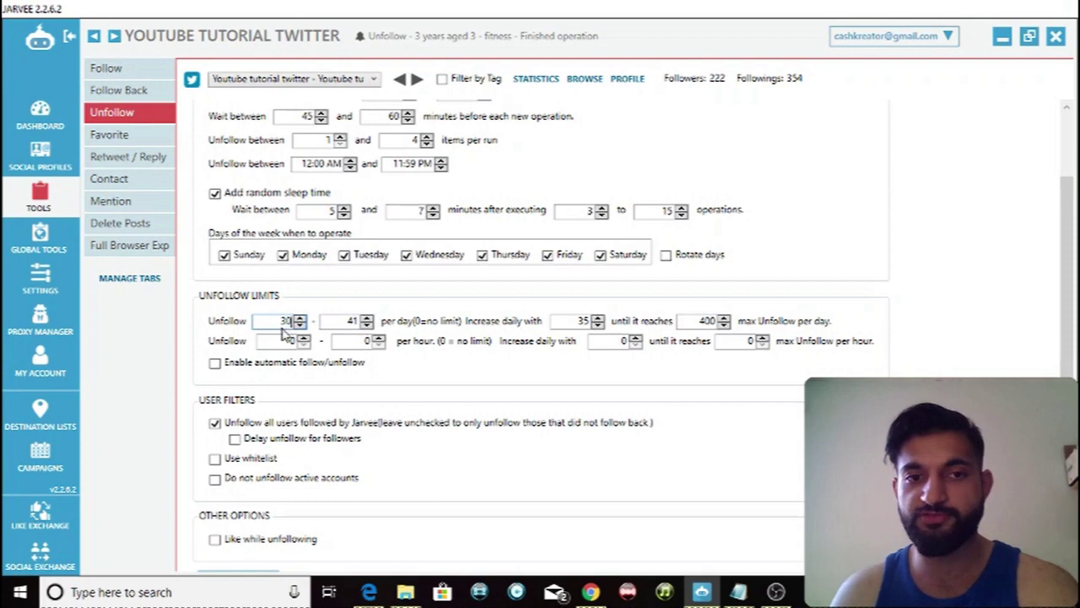
pyautogui.doubleClick(342, 325)
pyautogui.write('40')
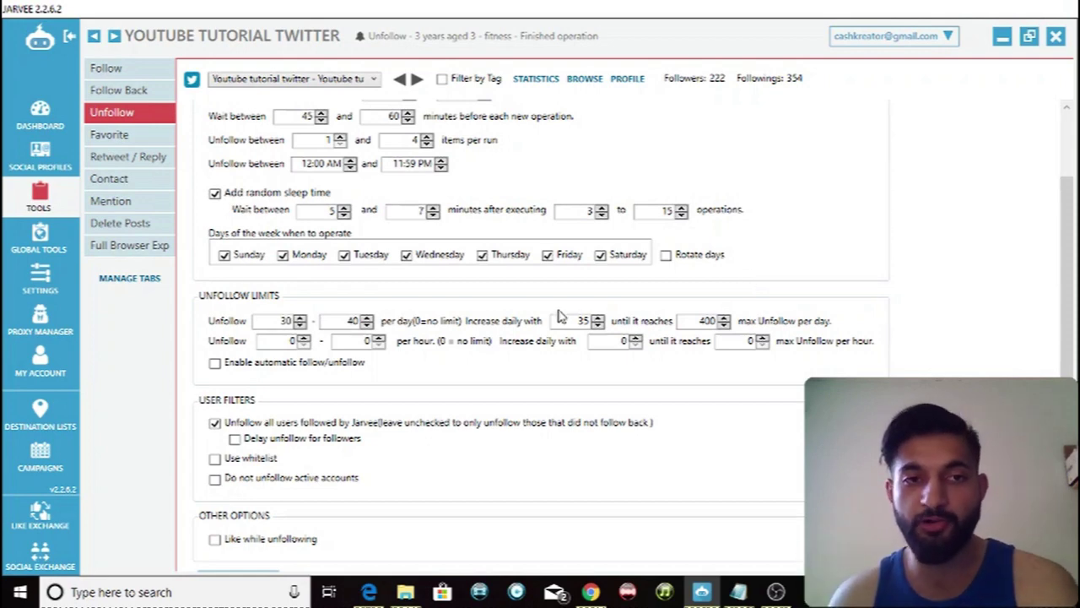
pyautogui.scroll(-1, 506, 382)
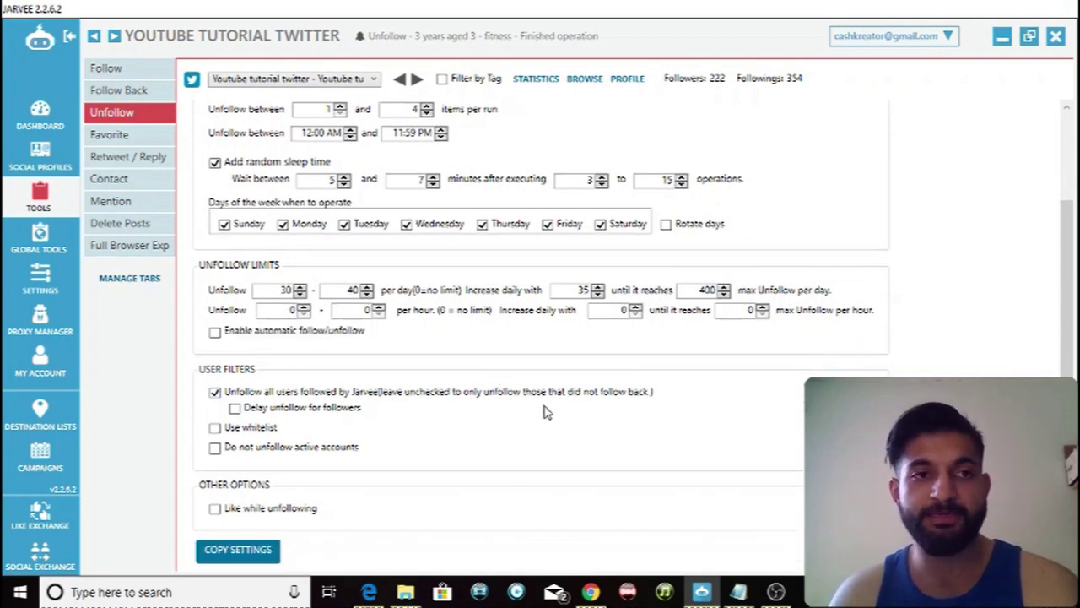
# Open the Favorite tool's settings and check the run timers and the number of posts liked per operation
pyautogui.click(138, 136)
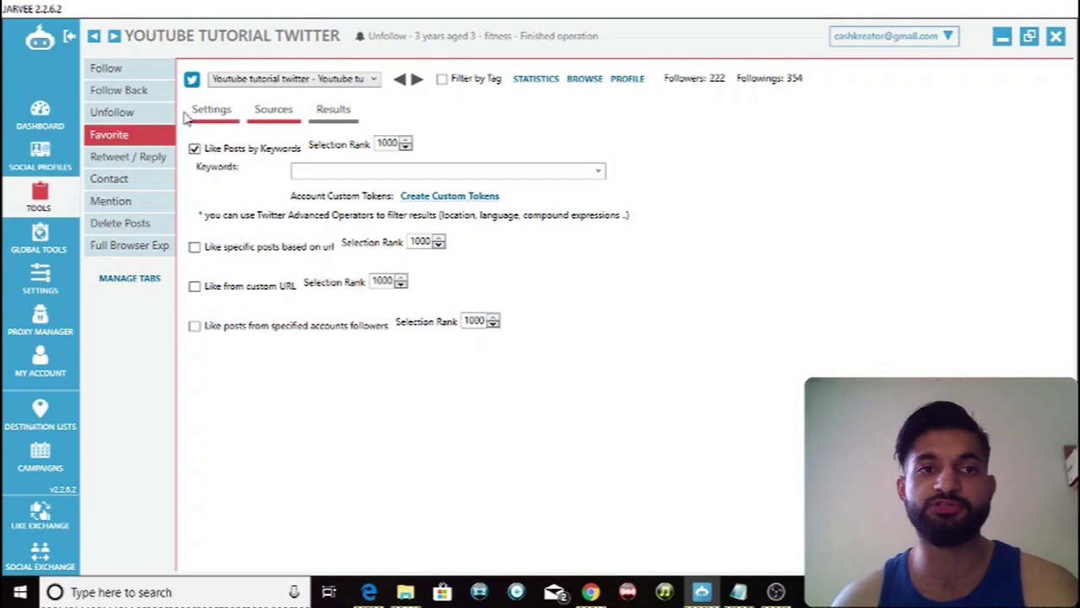
pyautogui.click(212, 114)
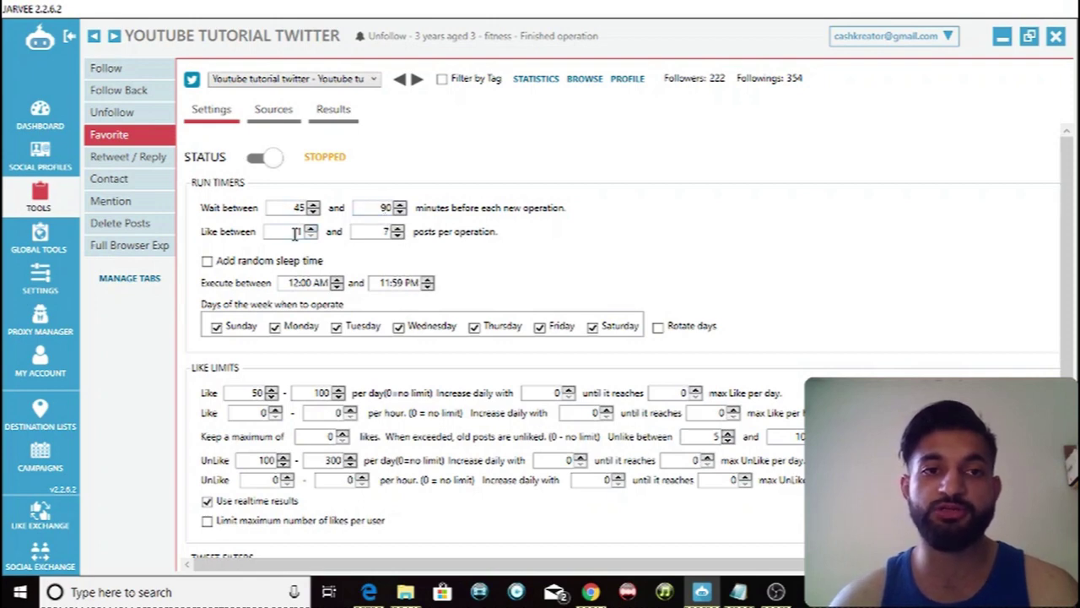
pyautogui.click(385, 234)
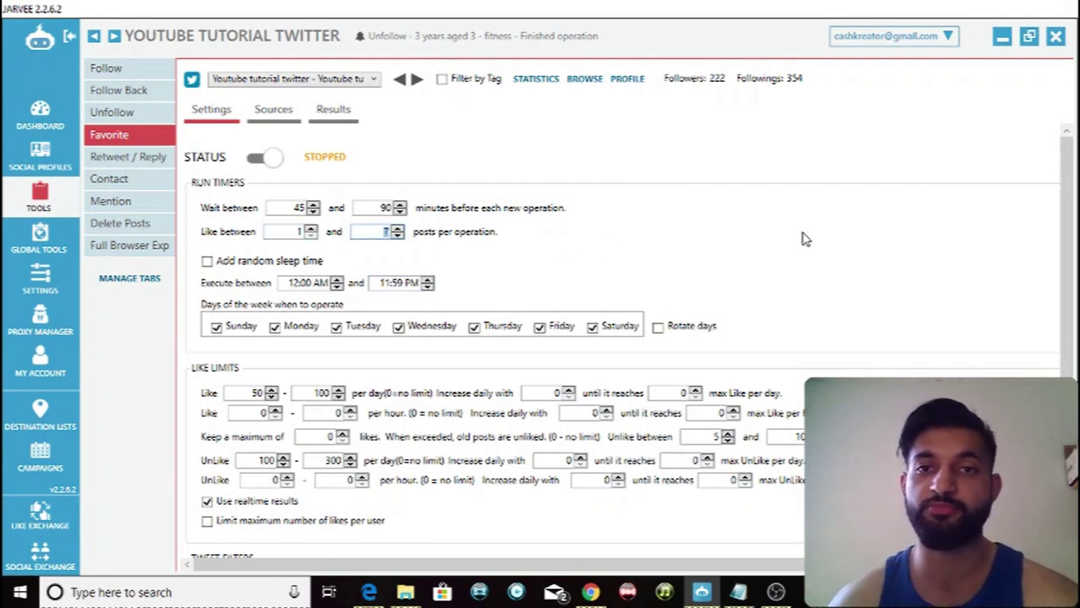
# Set the Favorite tool's daily like limits to between 20 and 30
pyautogui.scroll(-2, 762, 236)
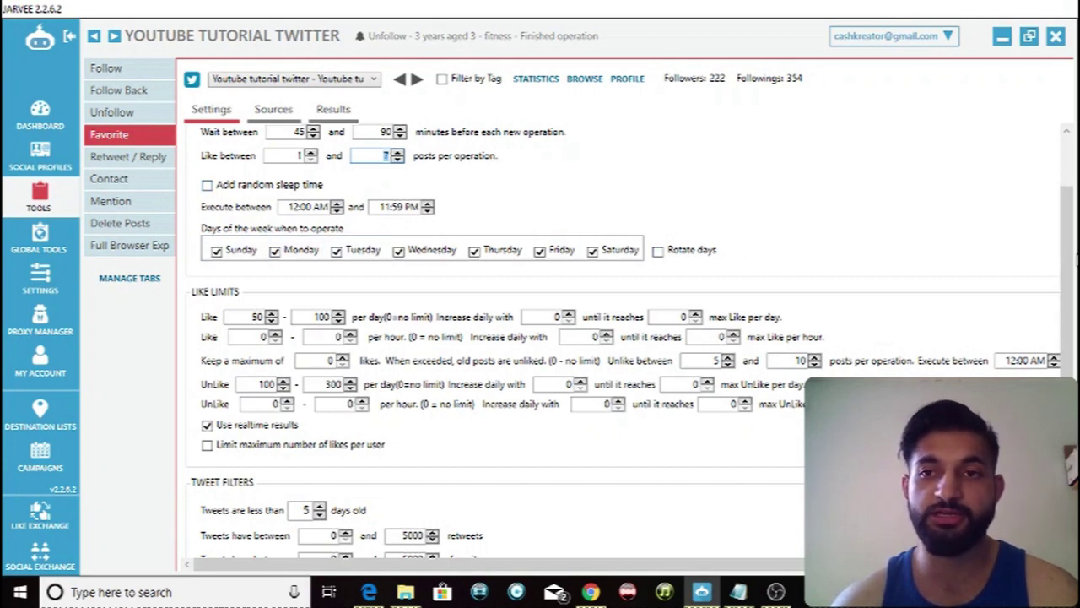
pyautogui.scroll(-1, 385, 155)
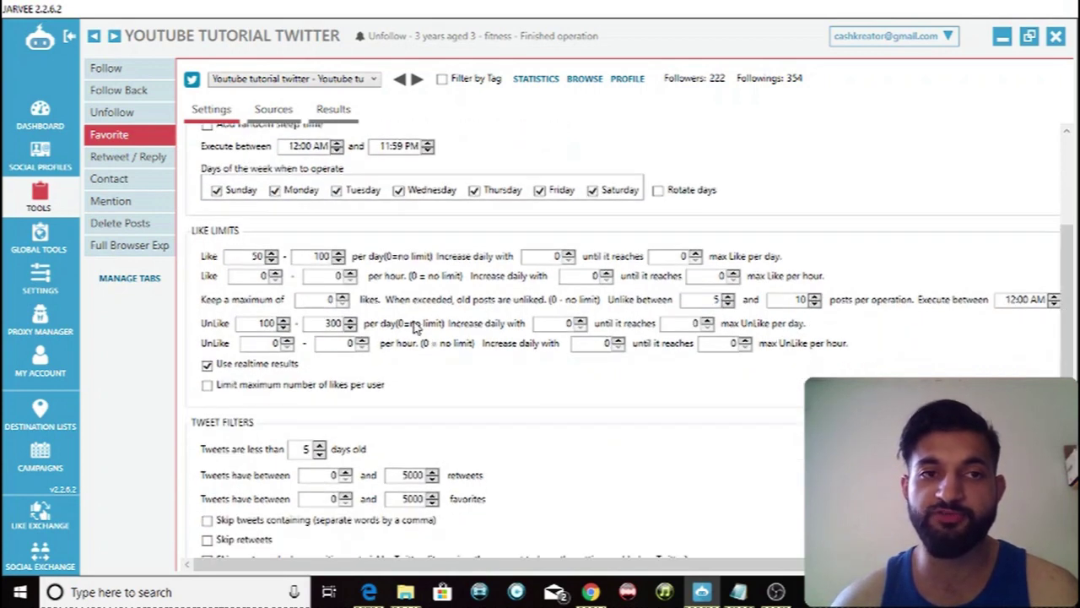
pyautogui.doubleClick(244, 257)
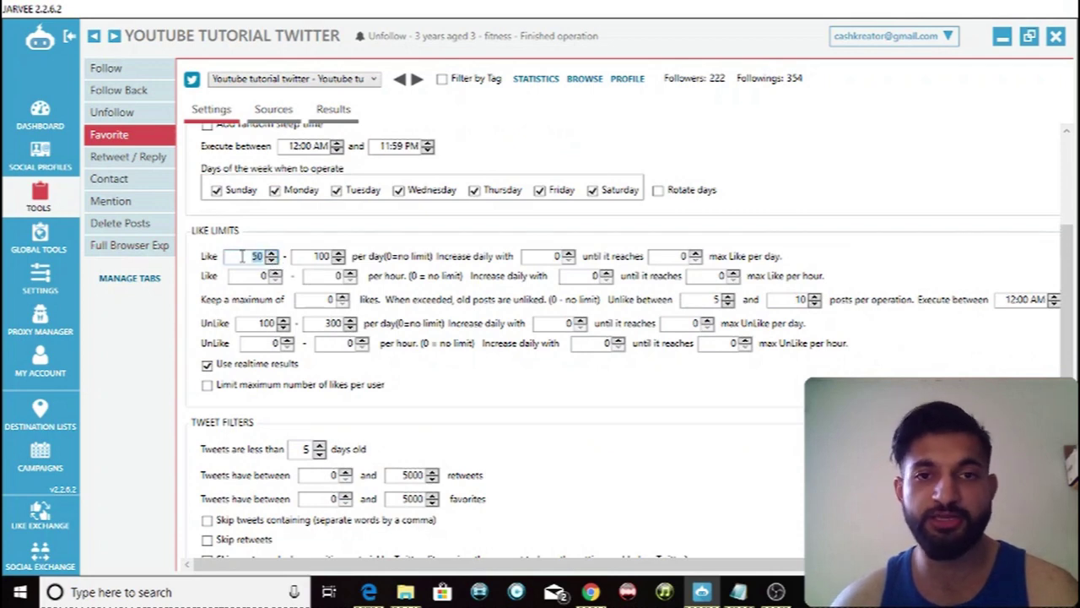
pyautogui.write('20')
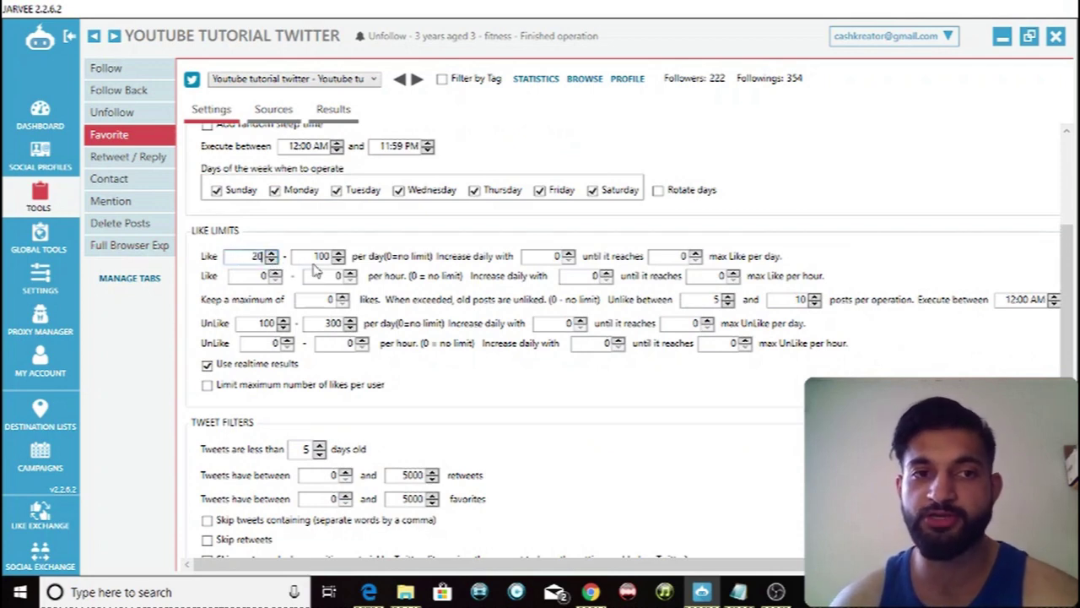
pyautogui.doubleClick(321, 257)
pyautogui.write('30')
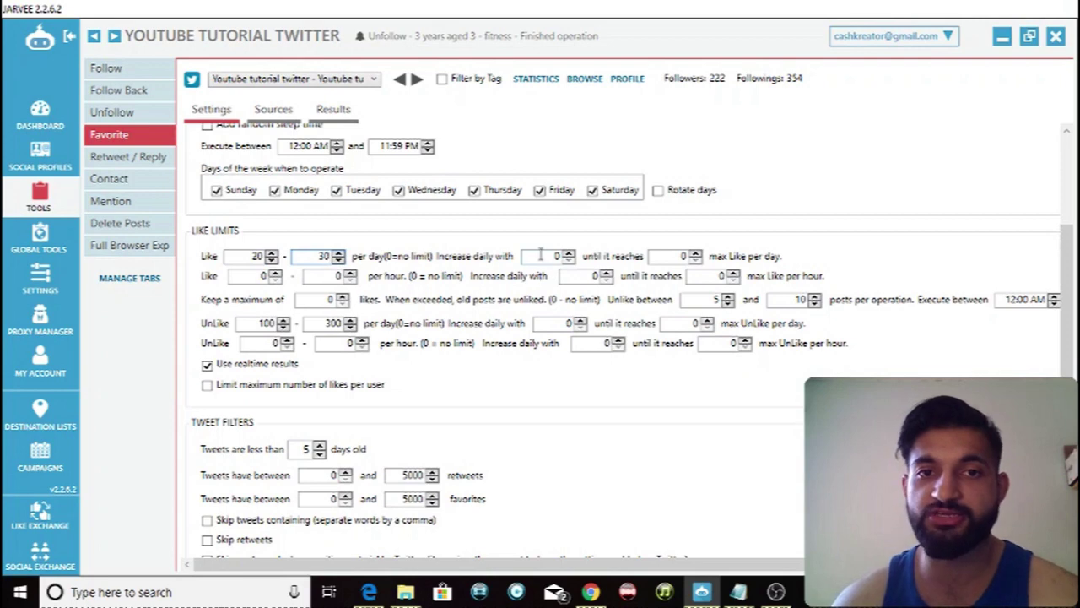
# Set the like limit to increase daily with 10 until it reaches 400 likes per day
pyautogui.click(540, 255)
pyautogui.write('10')
pyautogui.press('Tab')
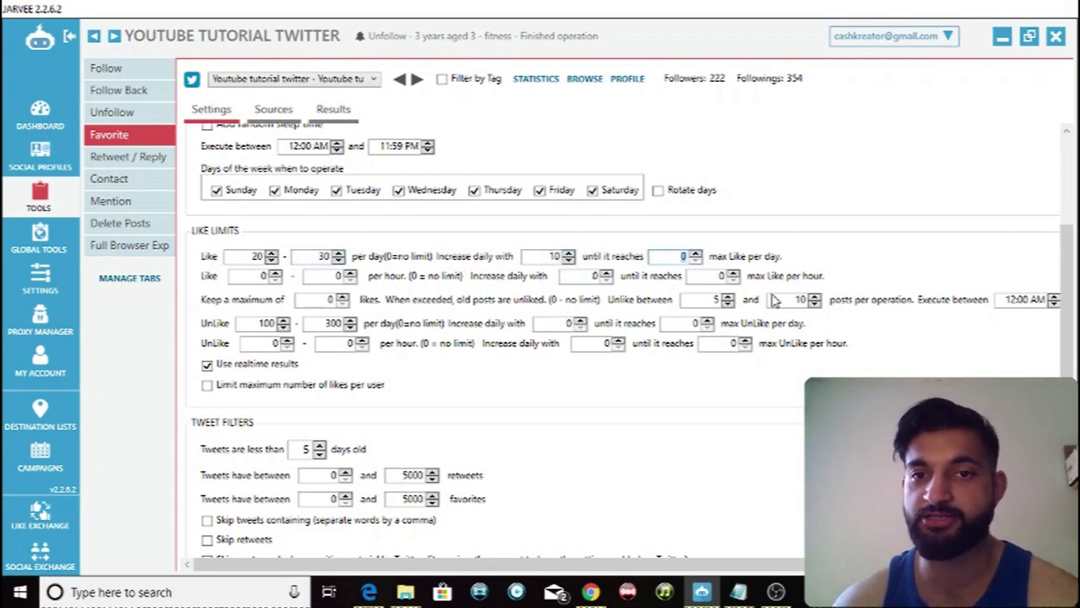
pyautogui.write('400')
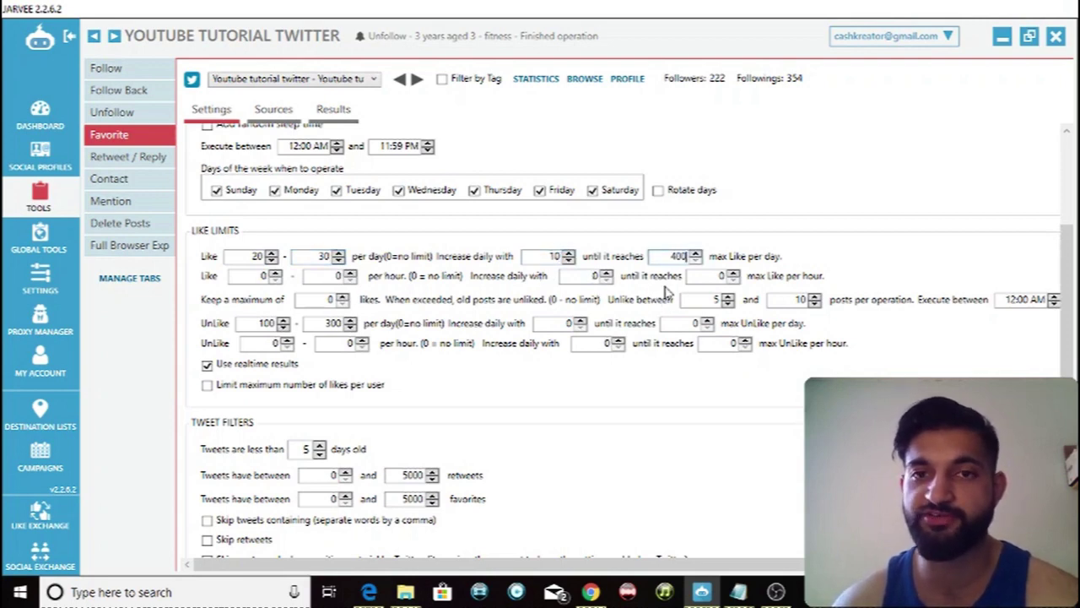
# Limit liked tweets to those less than 3 days old and check the retweet and favorite range filters
pyautogui.scroll(-2, 786, 248)
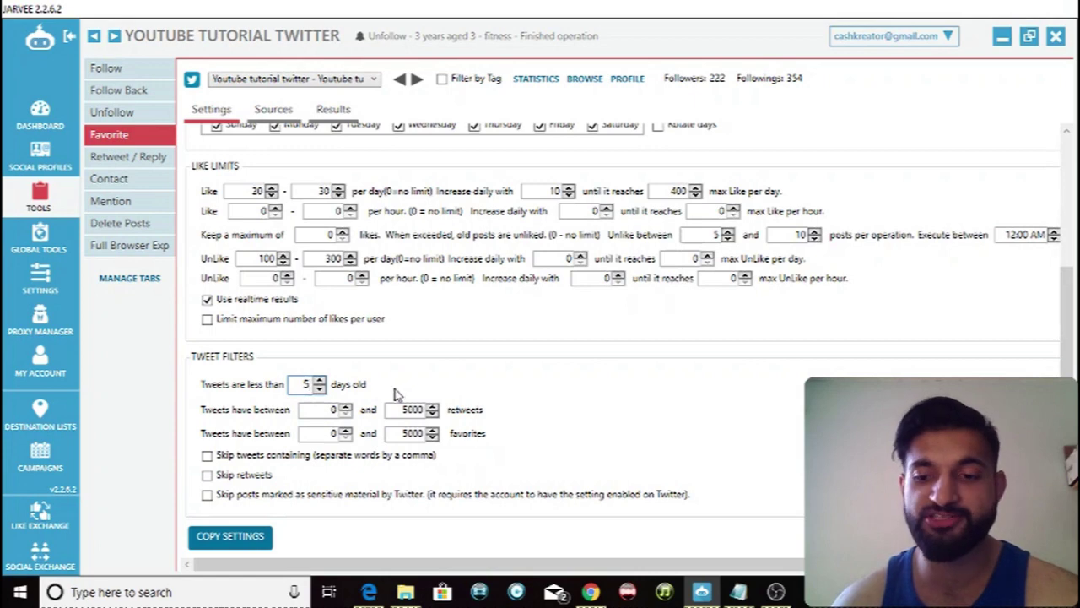
pyautogui.write('3')
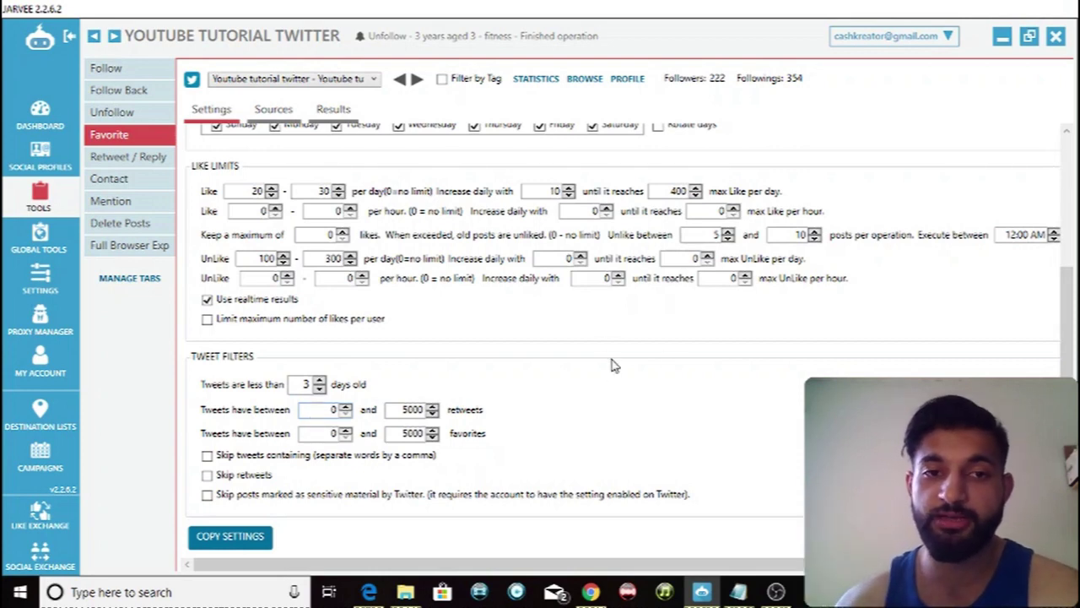
pyautogui.click(321, 411)
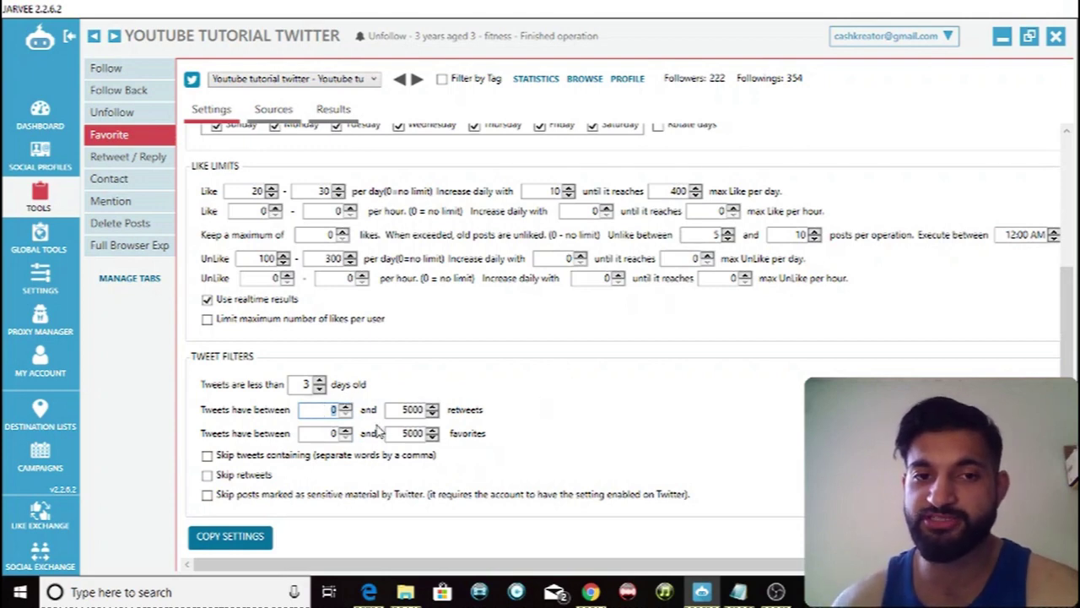
pyautogui.click(407, 410)
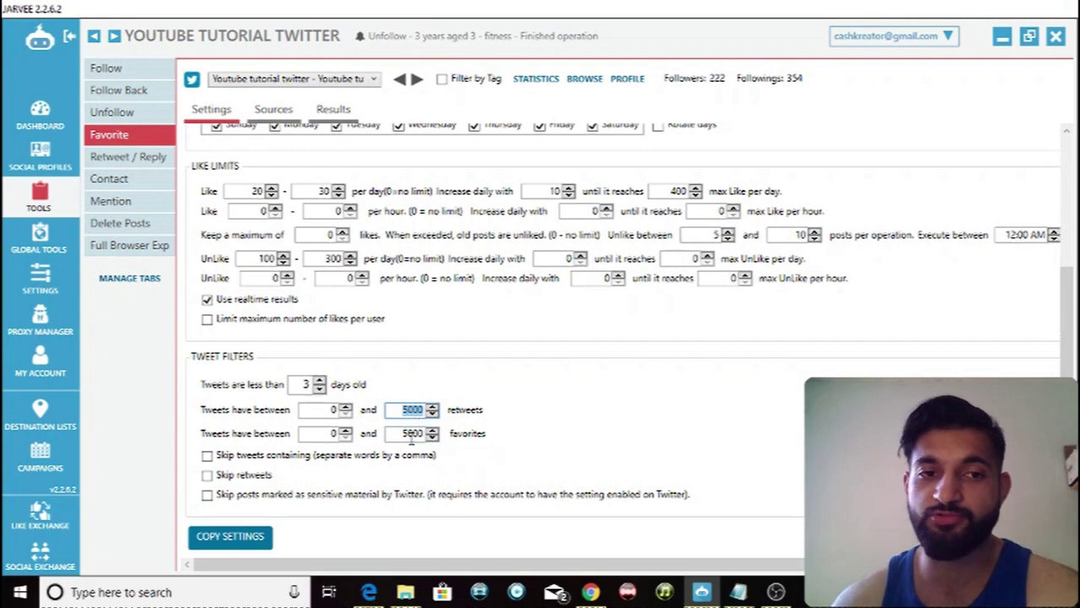
pyautogui.click(413, 433)
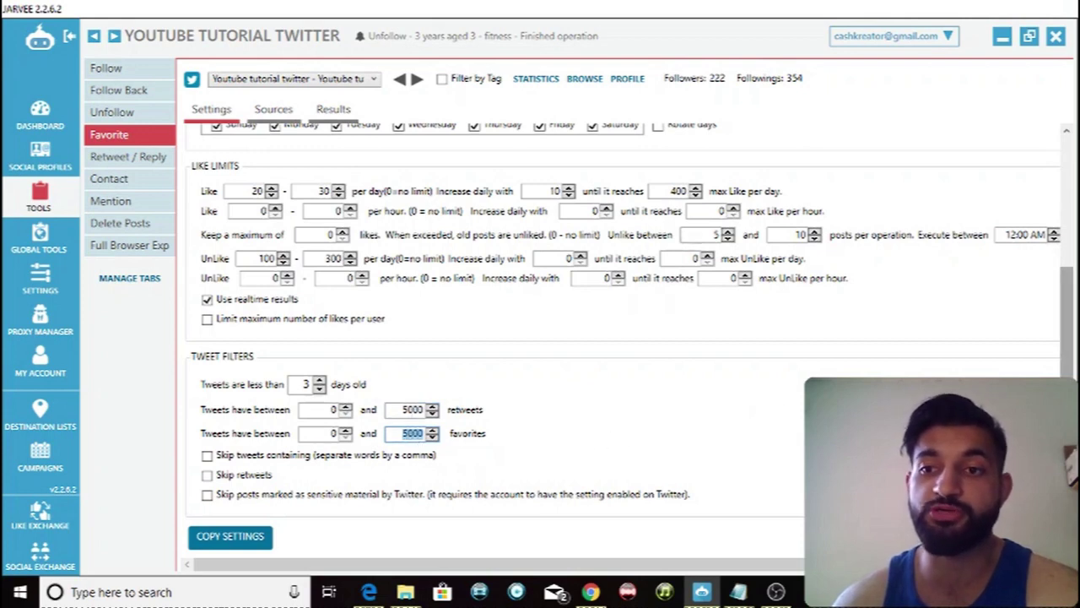
pyautogui.scroll(2, 475, 381)
pyautogui.scroll(-2, 475, 382)
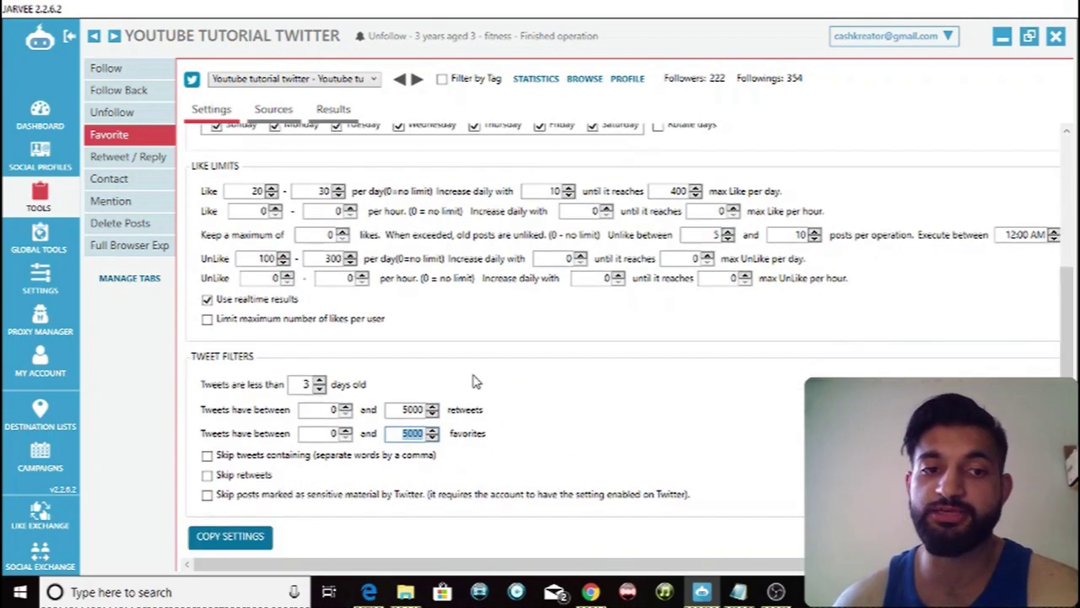
pyautogui.scroll(2, 525, 362)
# Enable liking posts from specified accounts' followers as a Favorite source and enter the JeremyClarkson Twitter profile and followers URLs
pyautogui.click(279, 111)
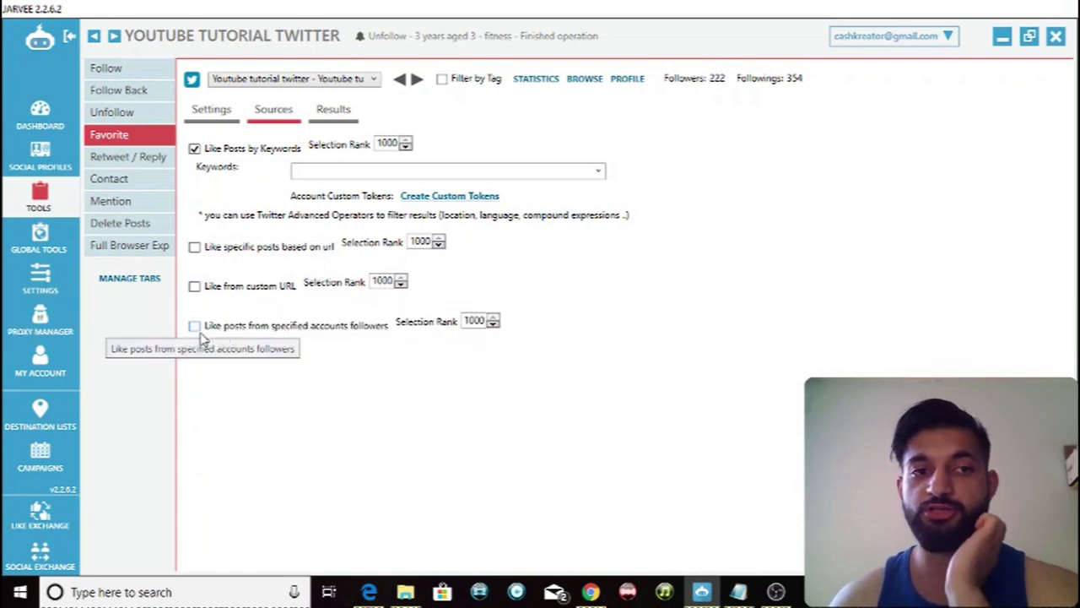
pyautogui.click(199, 332)
pyautogui.click(307, 361)
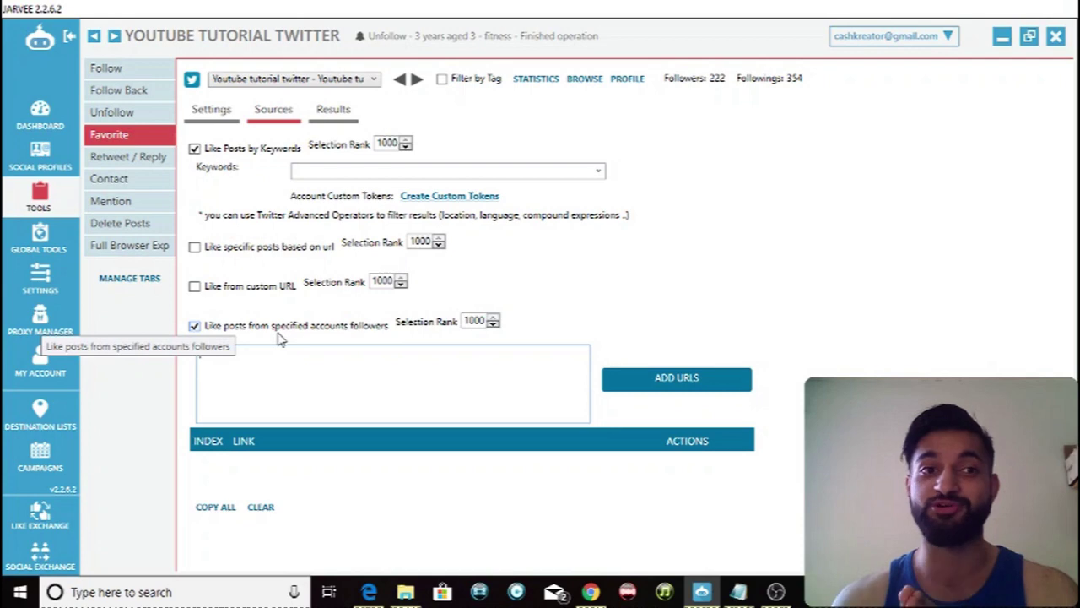
pyautogui.write('https://twitter.com/JeremyClarkson https://twitter.com/JeremyClarkson/followers https://twitter.com/JeremyClarkson/following')
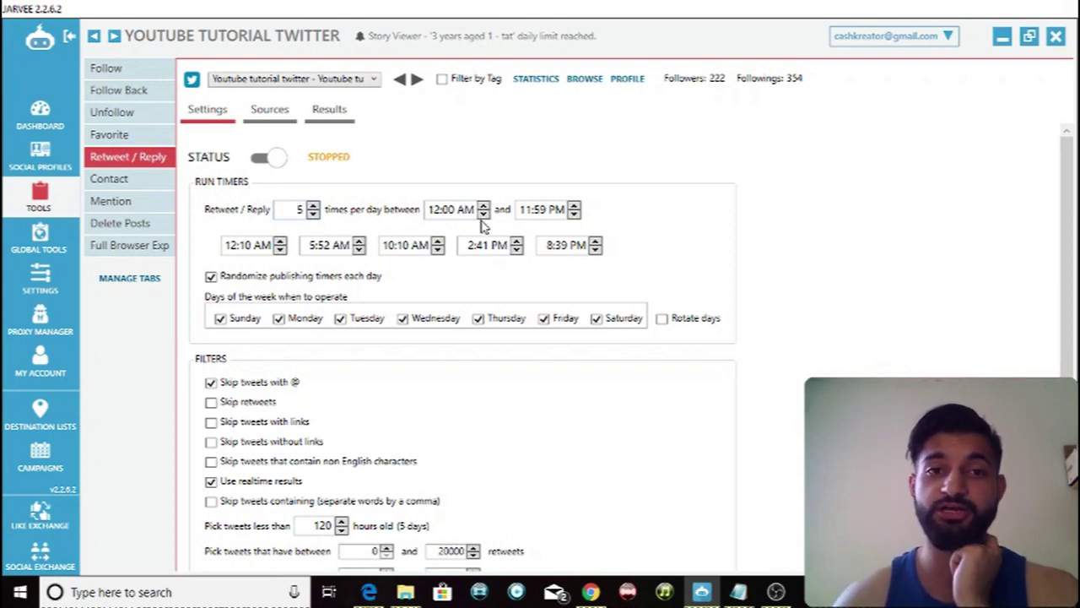
# Check the Retweet / Reply tool's start time, individual publishing times and the option to randomize publishing timers each day
pyautogui.click(453, 209)
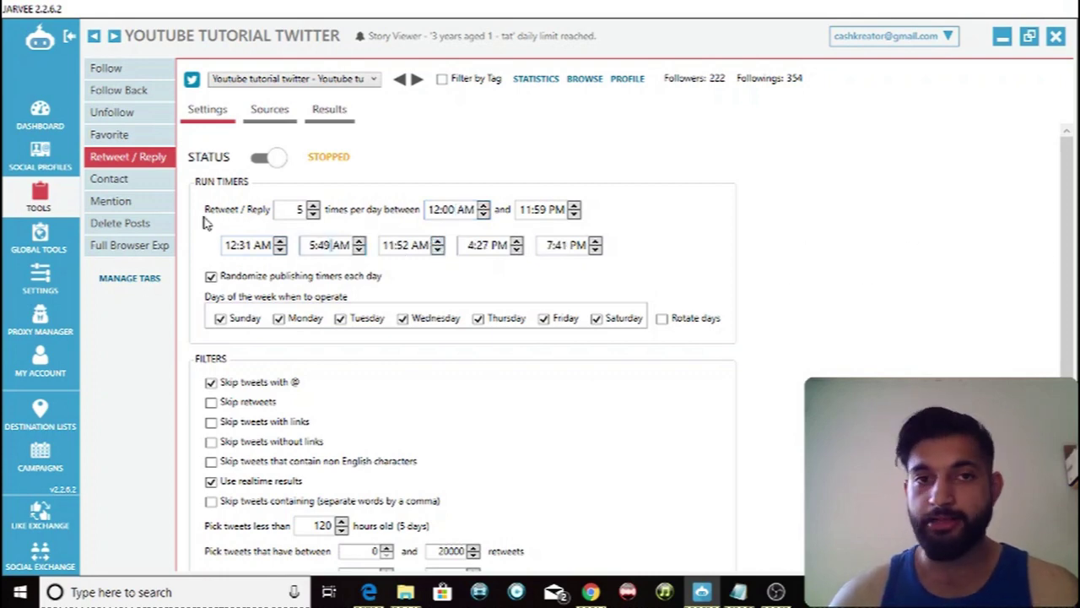
pyautogui.click(211, 277)
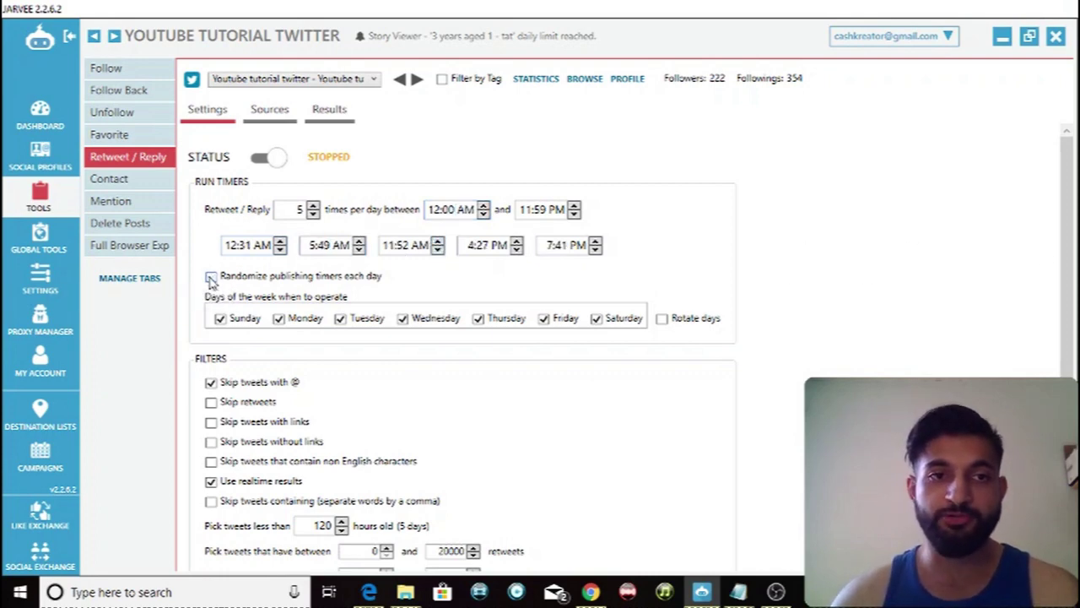
pyautogui.click(211, 277)
pyautogui.click(499, 245)
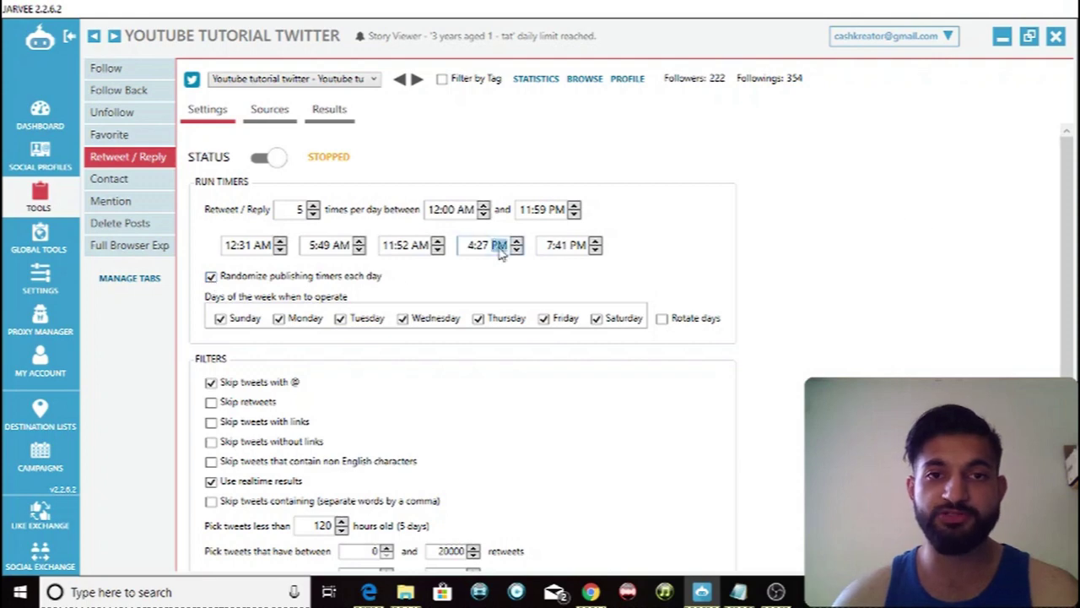
pyautogui.click(474, 247)
# Review the Retweet / Reply filters and enable skipping tweets that contain non English characters
pyautogui.moveTo(1072, 245); pyautogui.dragTo(1061, 333)
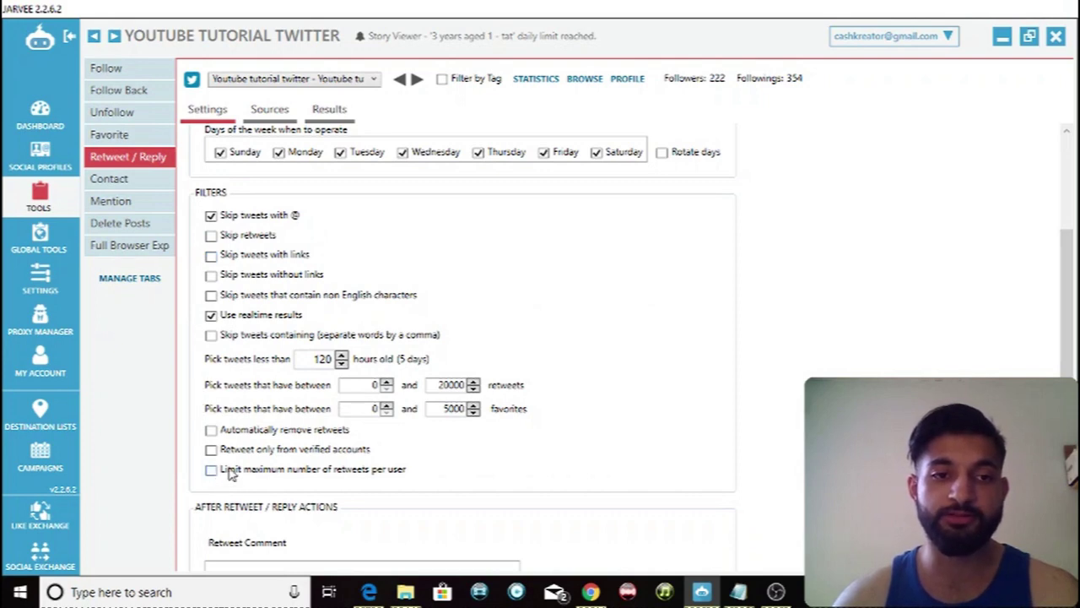
pyautogui.scroll(-3, 236, 439)
pyautogui.scroll(1, 272, 365)
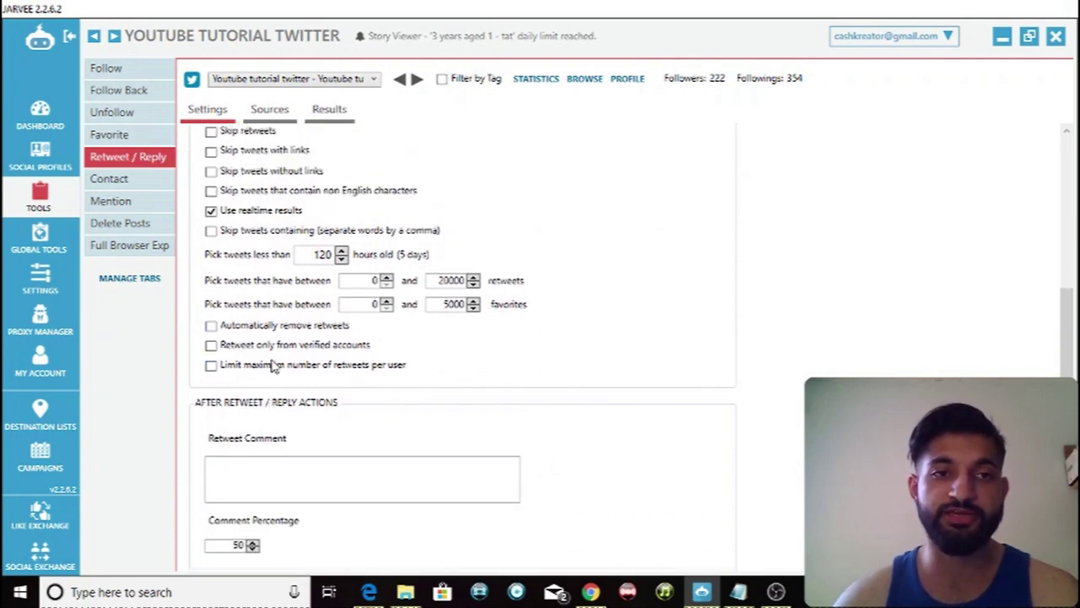
pyautogui.scroll(2, 273, 365)
pyautogui.scroll(1, 253, 304)
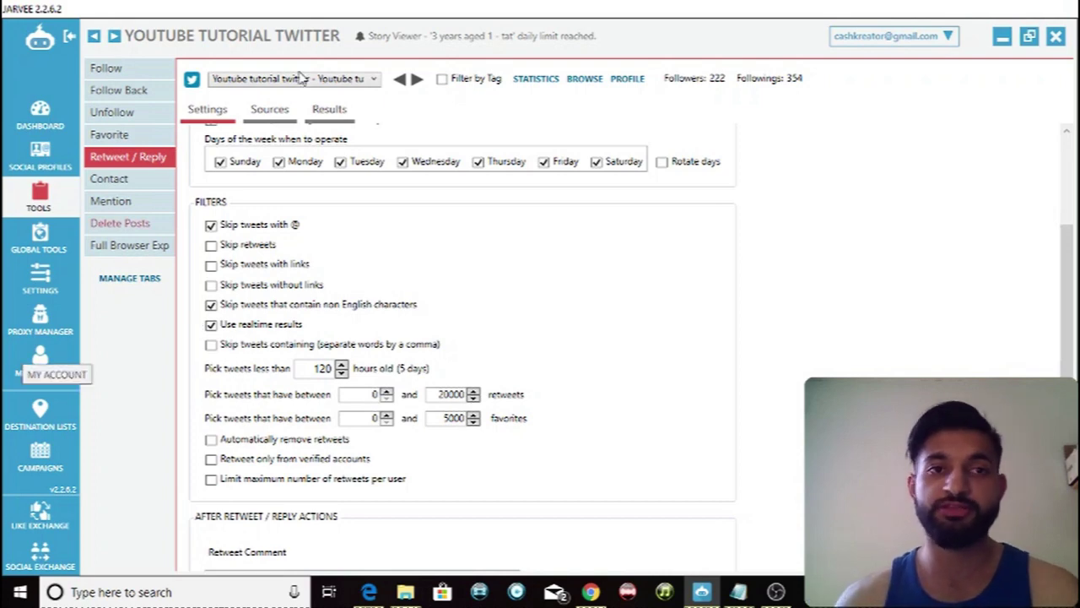
# Review the Retweet / Reply sources, including the options for a provided people list and Twitter Lists, and check the tool's results
pyautogui.click(267, 112)
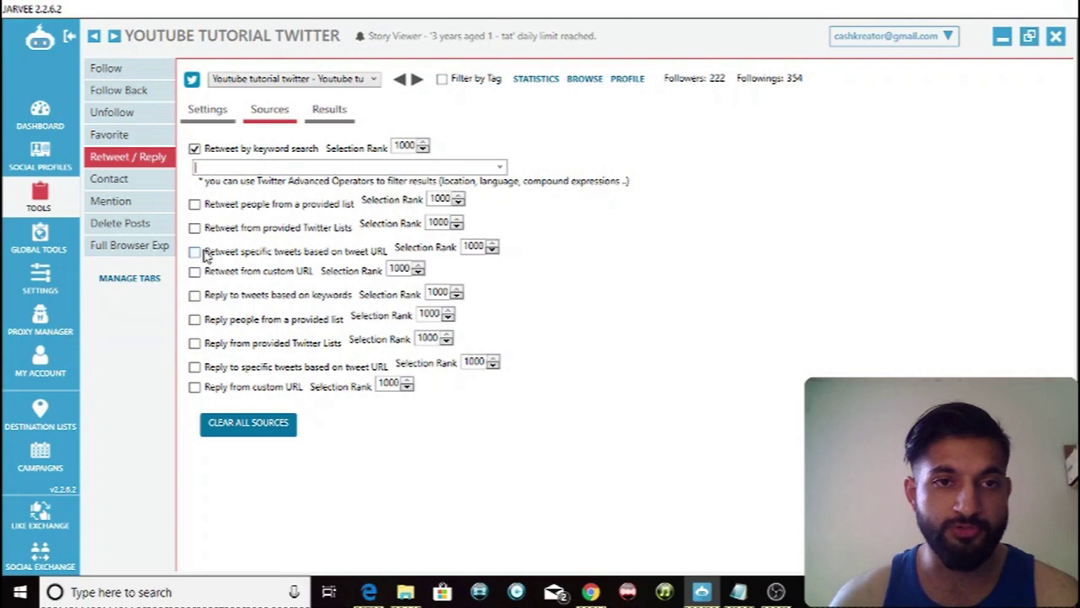
pyautogui.click(195, 205)
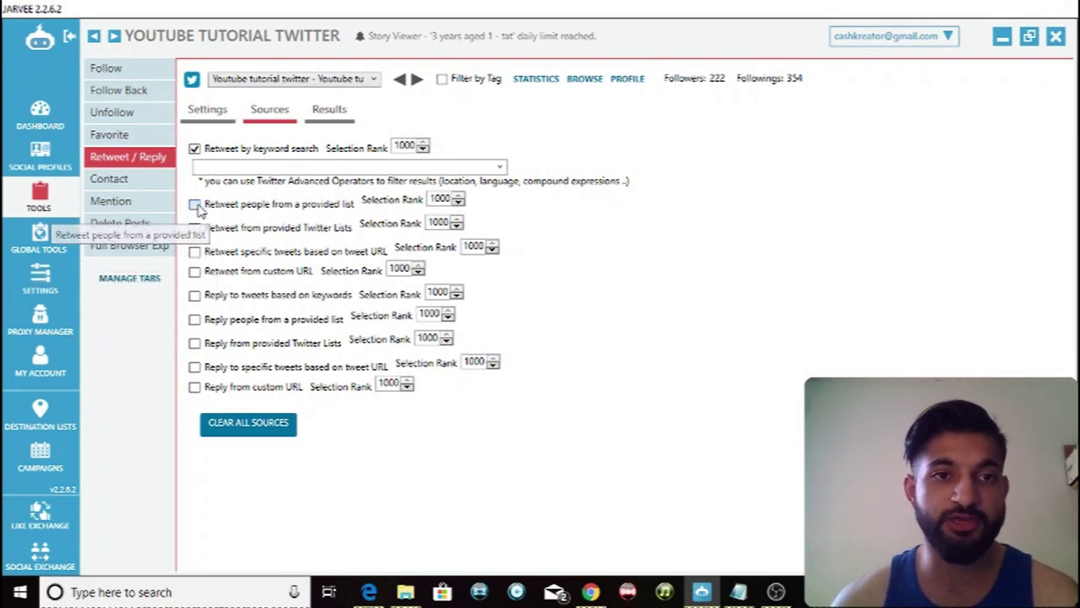
pyautogui.click(253, 205)
pyautogui.click(202, 208)
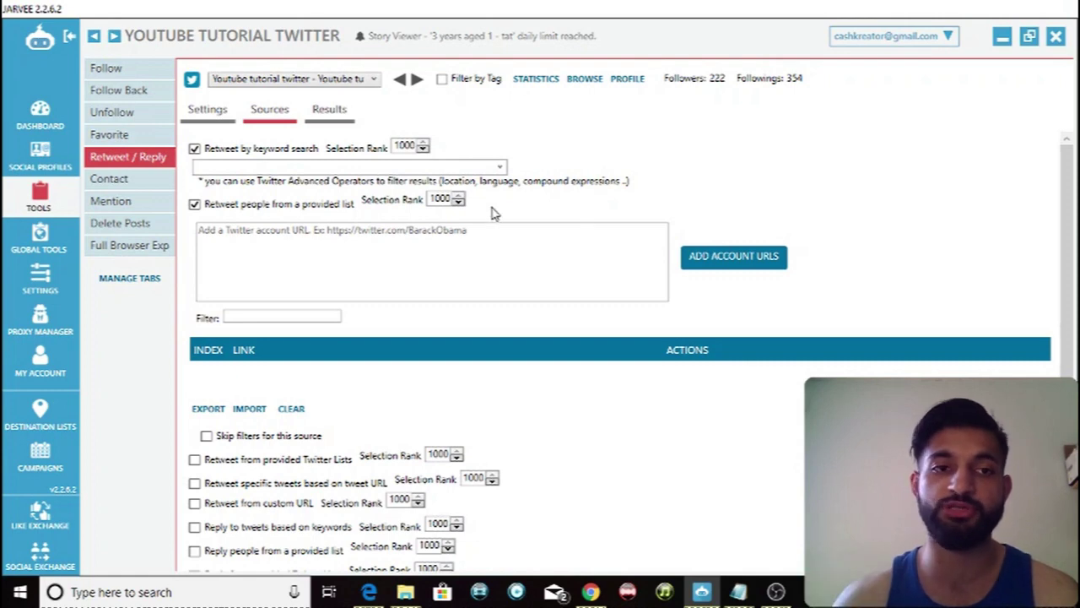
pyautogui.click(194, 204)
pyautogui.click(195, 229)
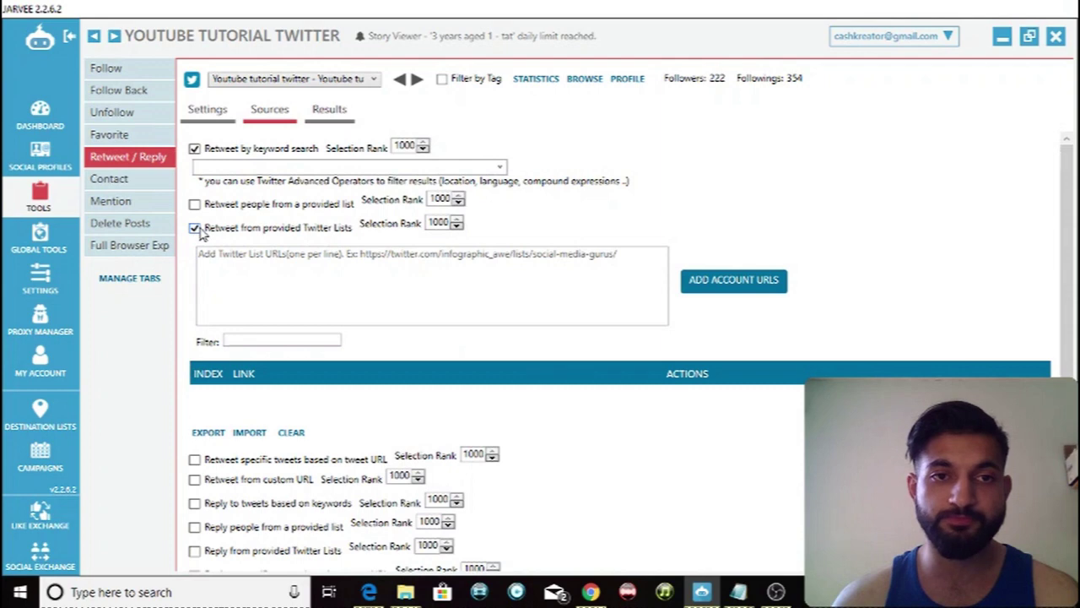
pyautogui.click(196, 230)
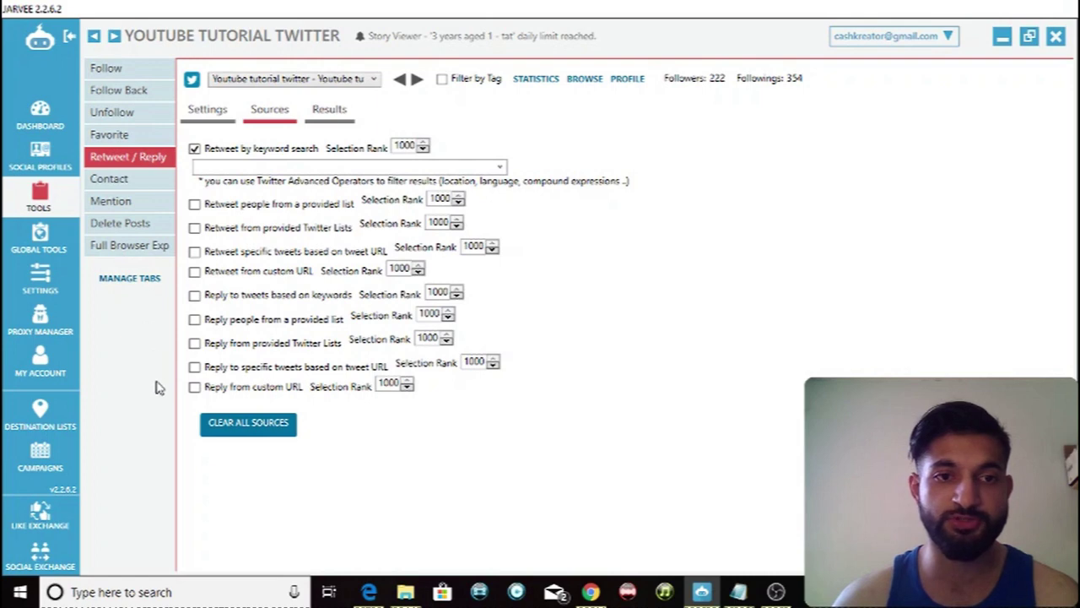
pyautogui.click(329, 110)
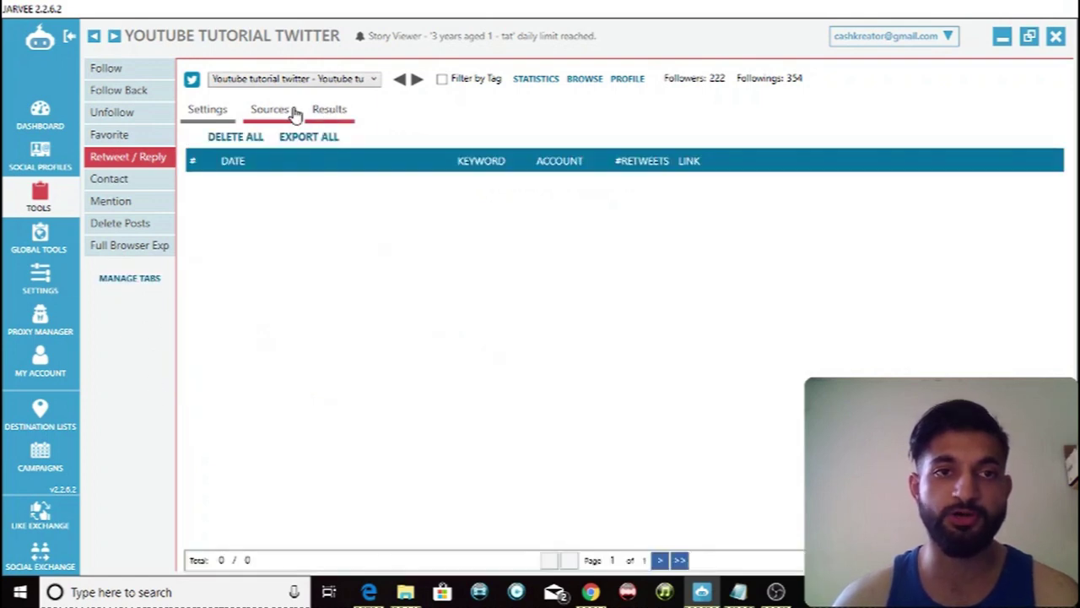
# Review the Contact tool's options for extracting users and for adding messages to the extracted users
pyautogui.click(264, 115)
pyautogui.click(118, 161)
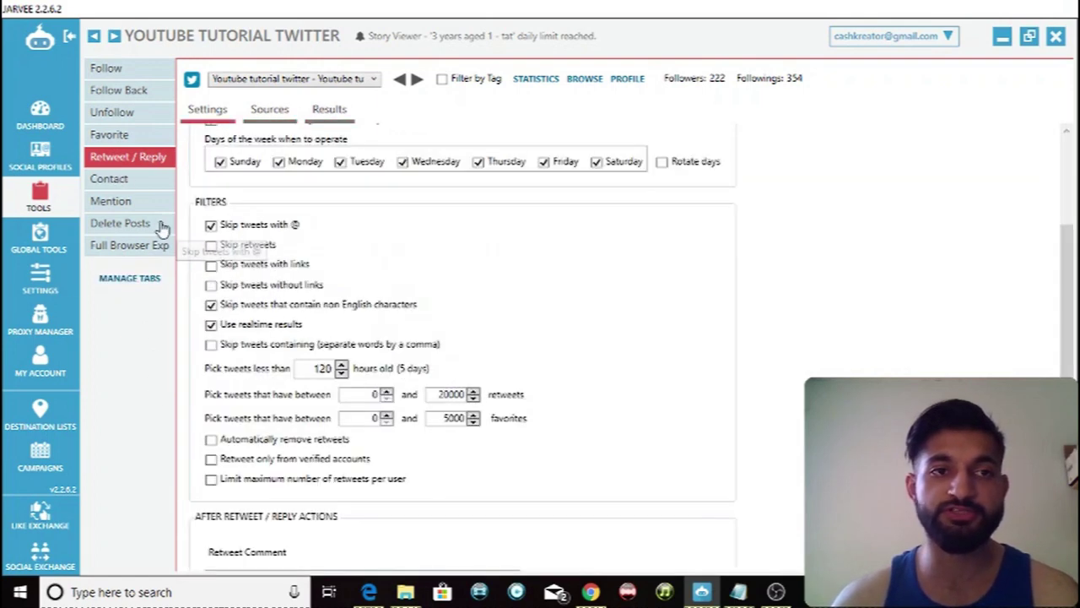
pyautogui.click(118, 185)
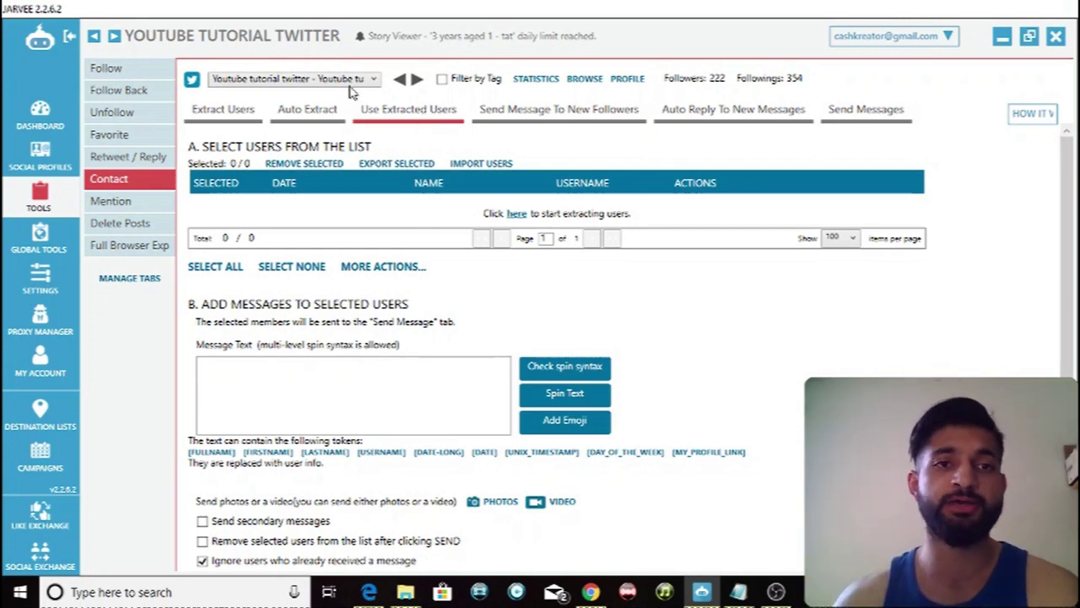
pyautogui.click(223, 111)
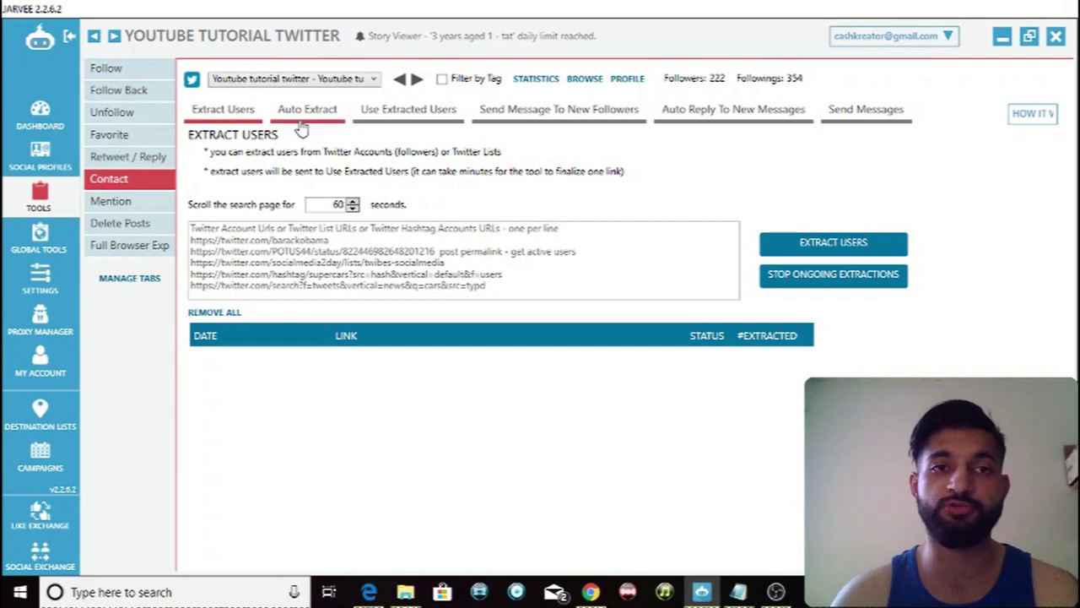
pyautogui.click(395, 118)
pyautogui.click(342, 379)
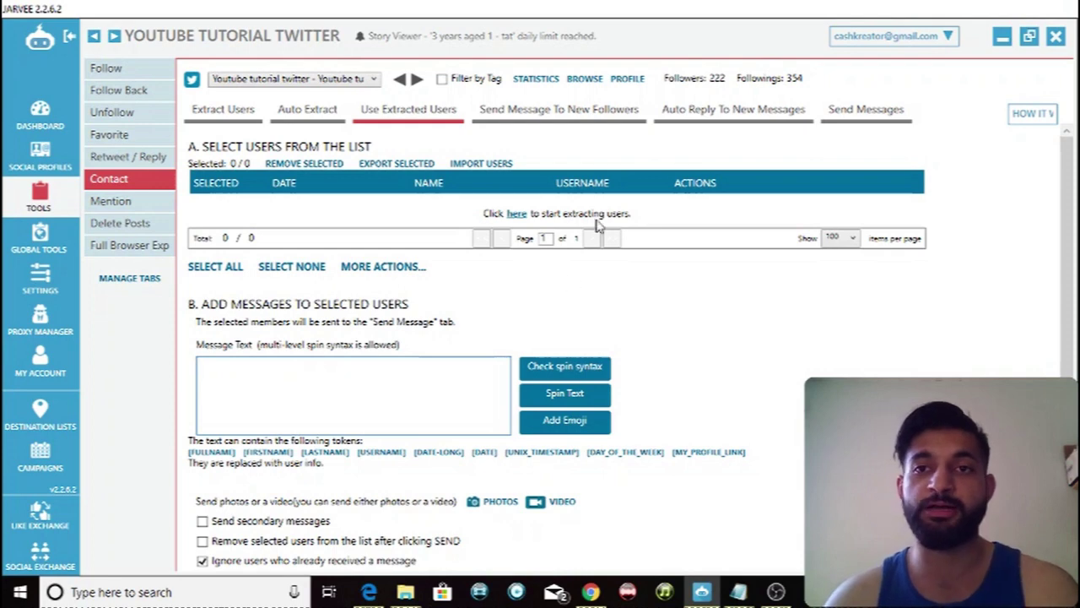
pyautogui.scroll(-1, 666, 239)
pyautogui.scroll(1, 844, 161)
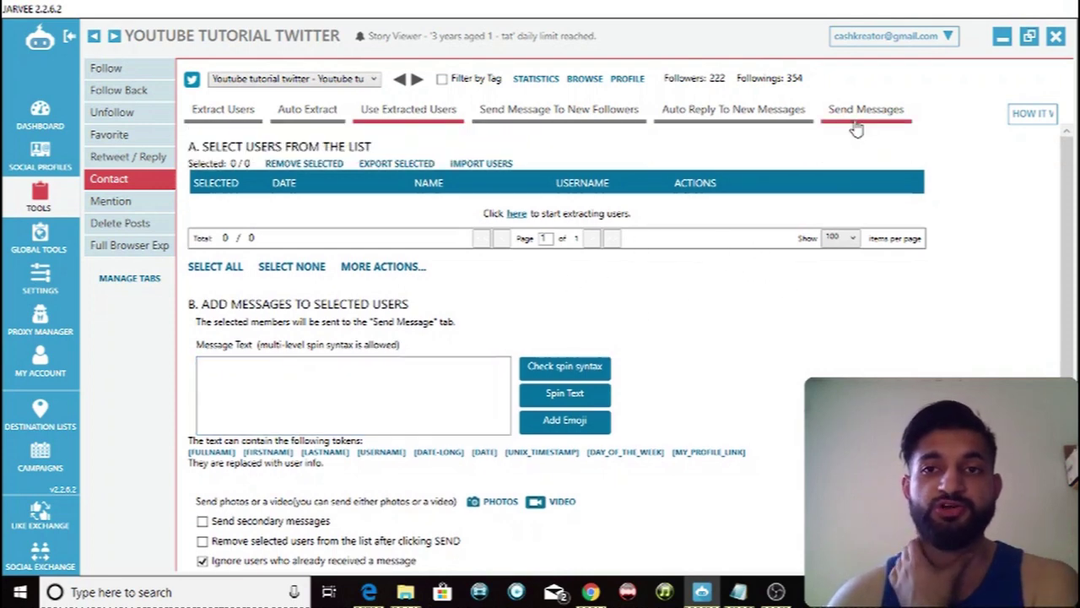
# Check the Contact tool's settings for sending messages and switch the sending status off
pyautogui.click(861, 114)
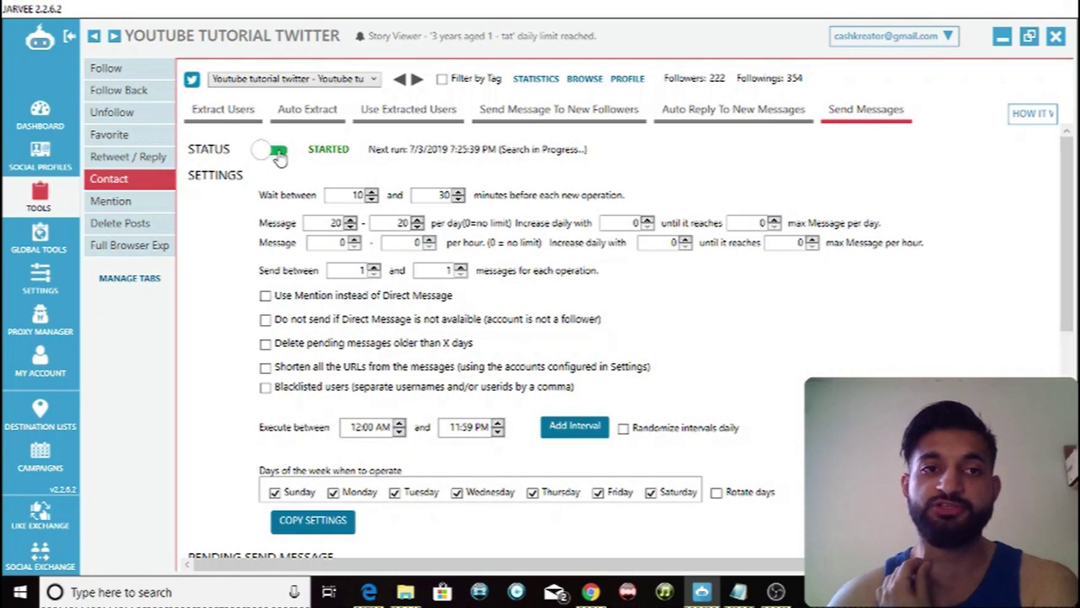
pyautogui.click(272, 152)
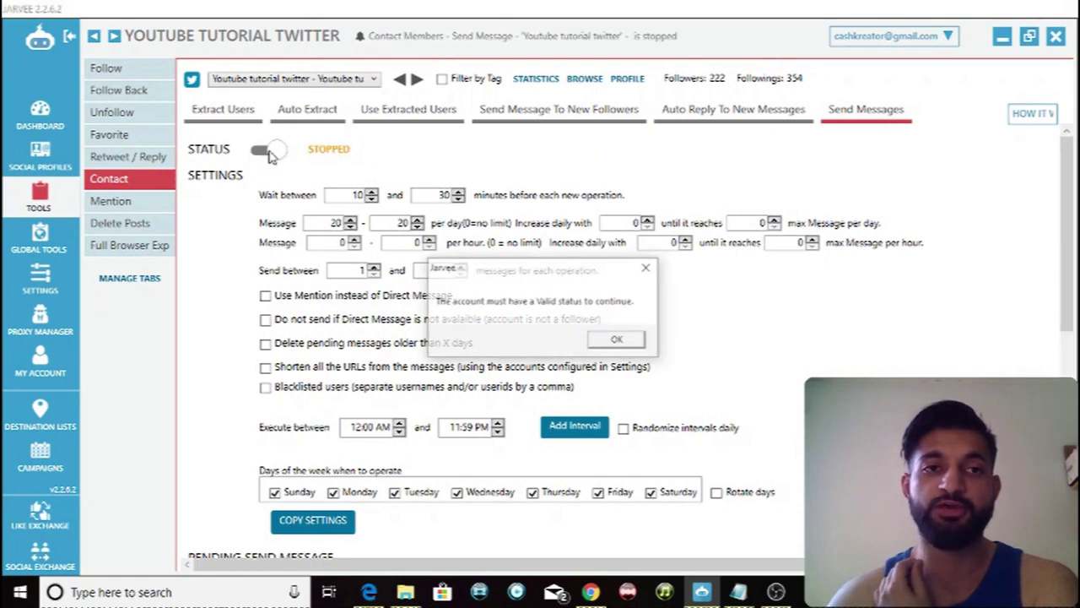
pyautogui.click(616, 341)
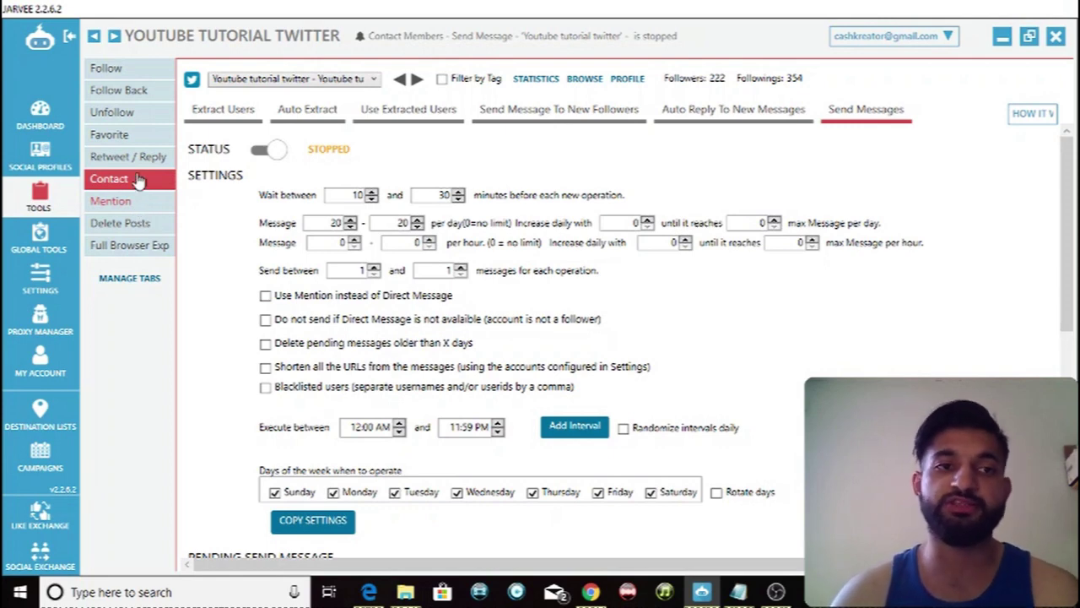
# Review the Mention tool's members list and mention settings, and open its member extraction options
pyautogui.click(143, 206)
pyautogui.click(233, 117)
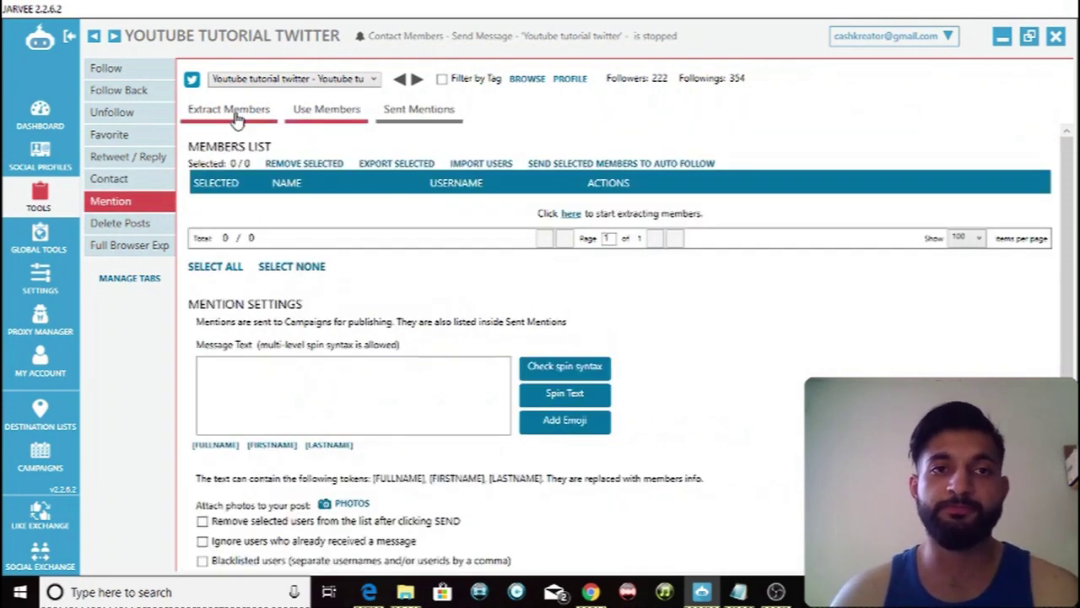